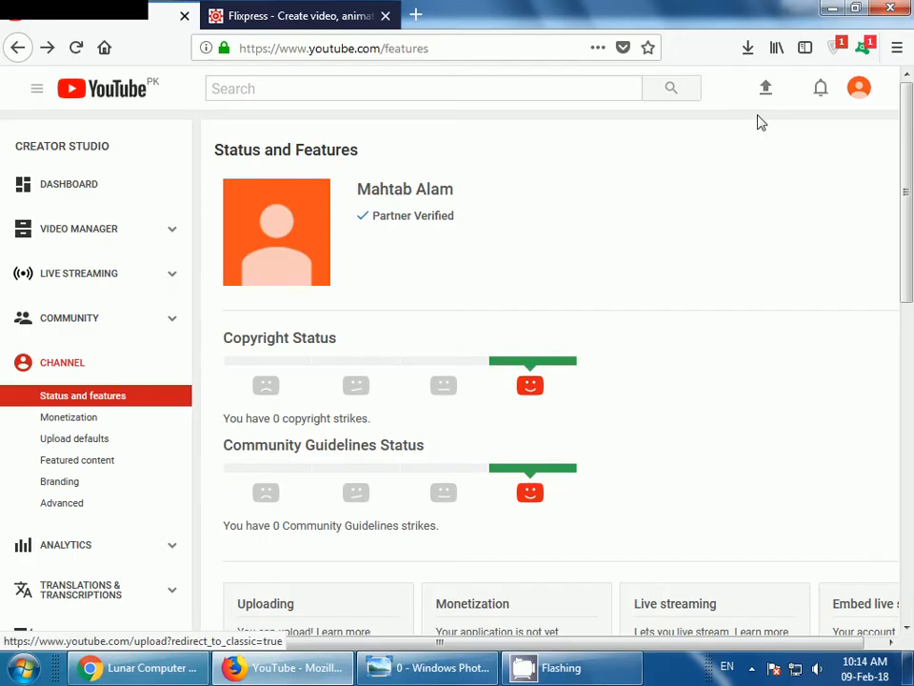
Open the video upload page and set the privacy of the upload to Unlisted
{"action": "left_click", "coordinate": [767, 95]}
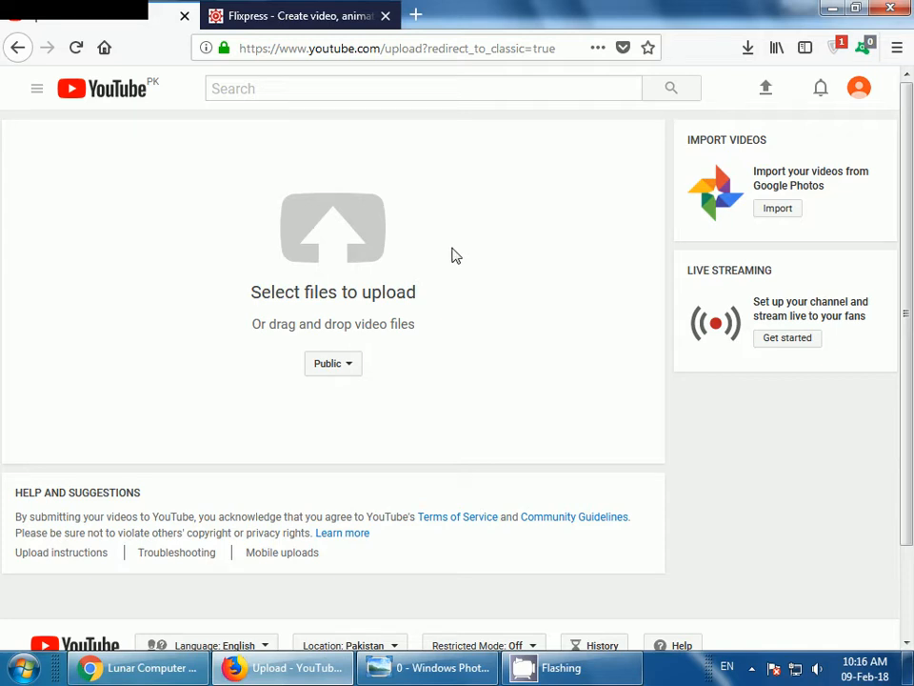
{"action": "left_click", "coordinate": [442, 666]}
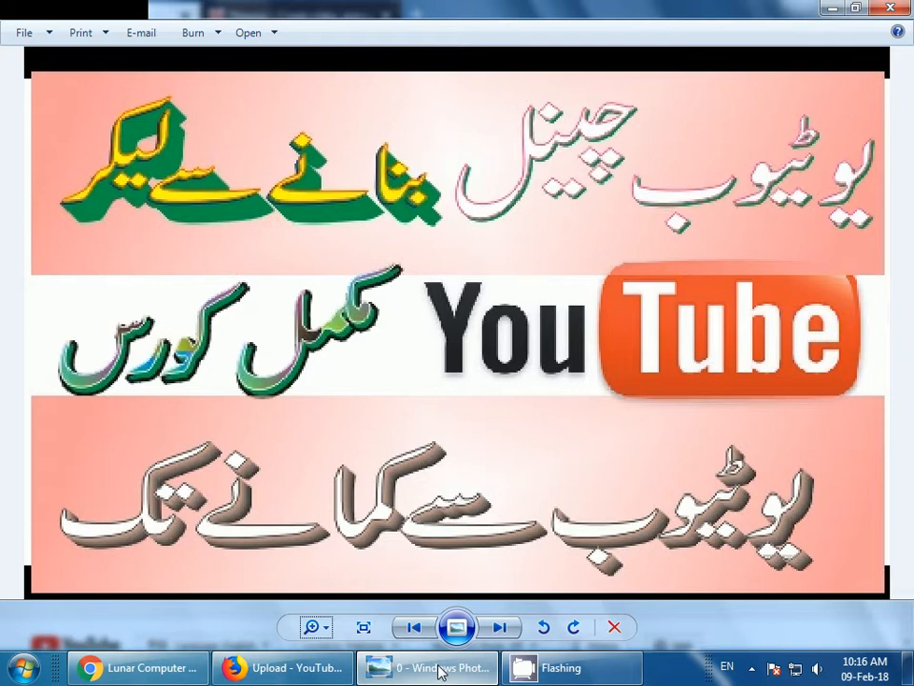
{"action": "left_click", "coordinate": [303, 668]}
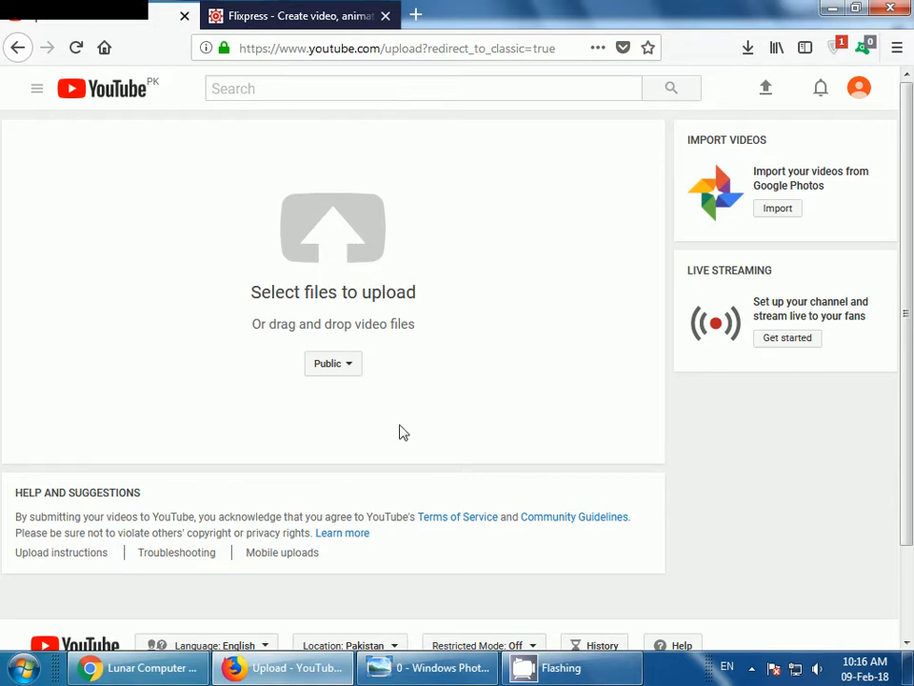
{"action": "left_click", "coordinate": [354, 376]}
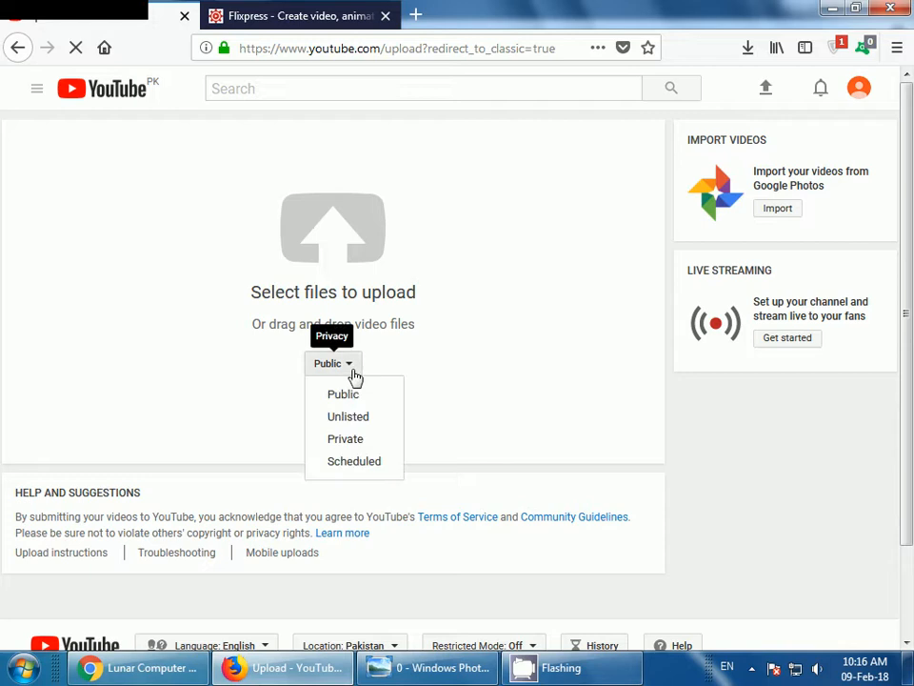
{"action": "left_click", "coordinate": [347, 418]}
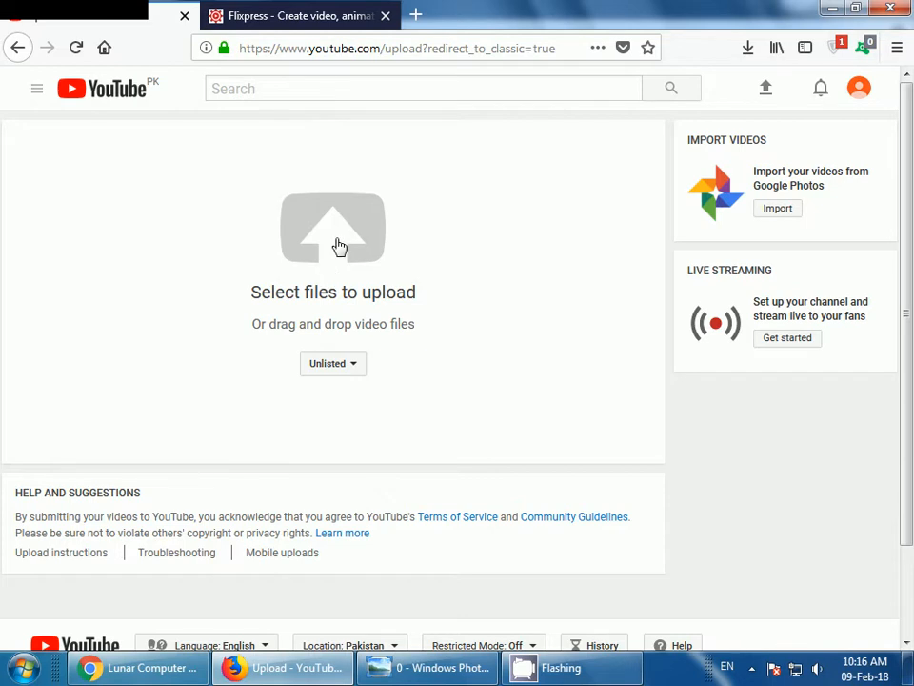
Select the myintro video from the Downloads folder and upload it
{"action": "left_click", "coordinate": [339, 247]}
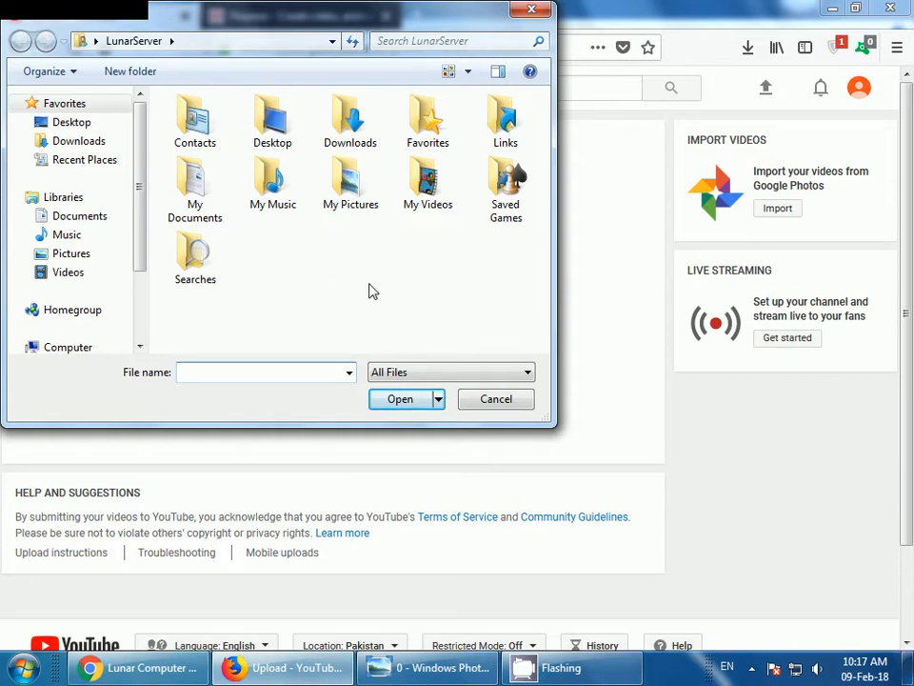
{"action": "double_click", "coordinate": [350, 119]}
{"action": "double_click", "coordinate": [466, 148]}
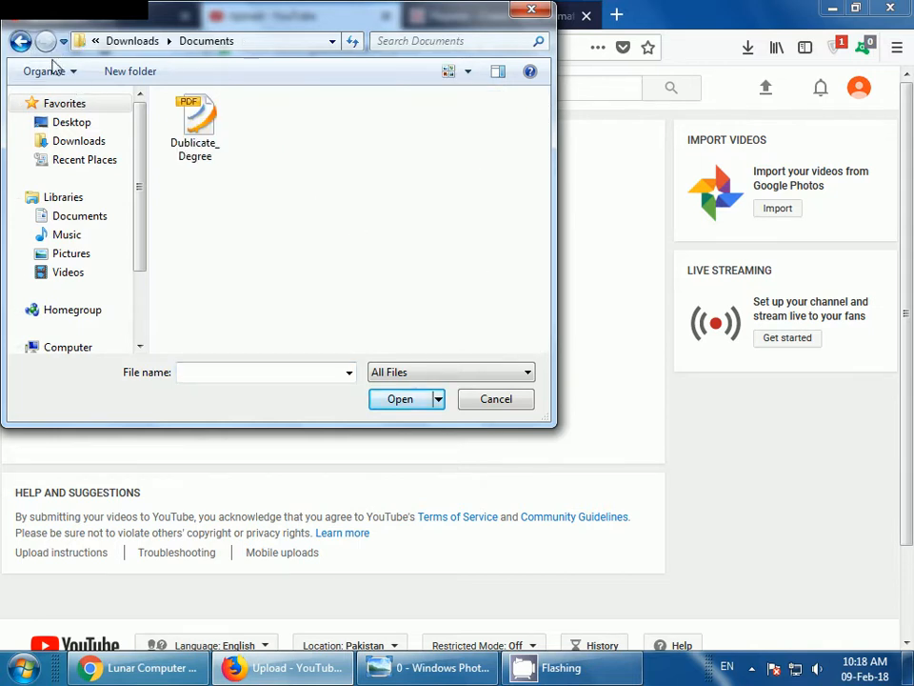
{"action": "left_click", "coordinate": [21, 41]}
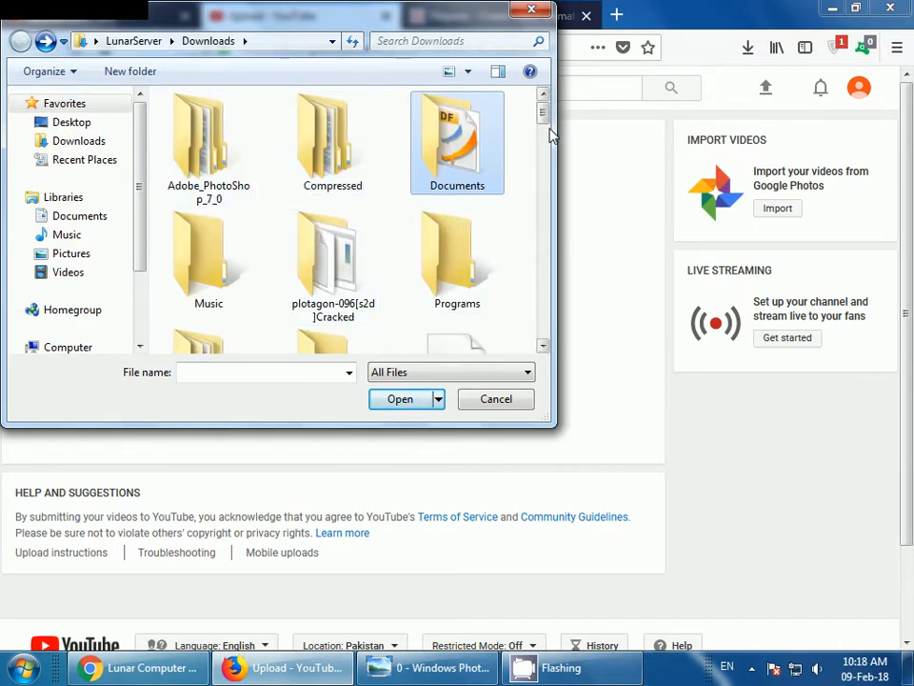
{"action": "left_click", "coordinate": [543, 347]}
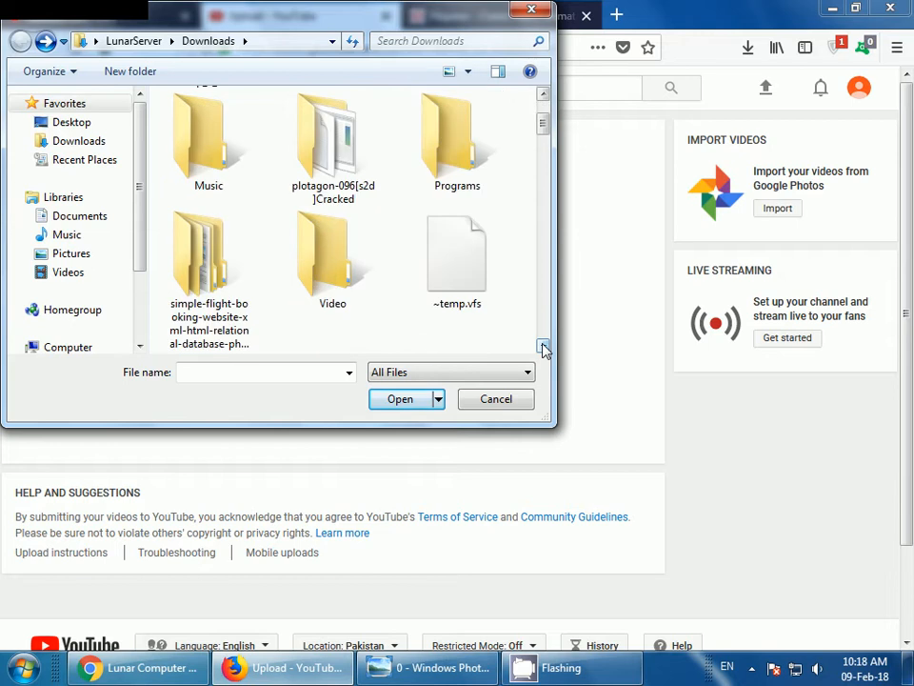
{"action": "left_click", "coordinate": [543, 346]}
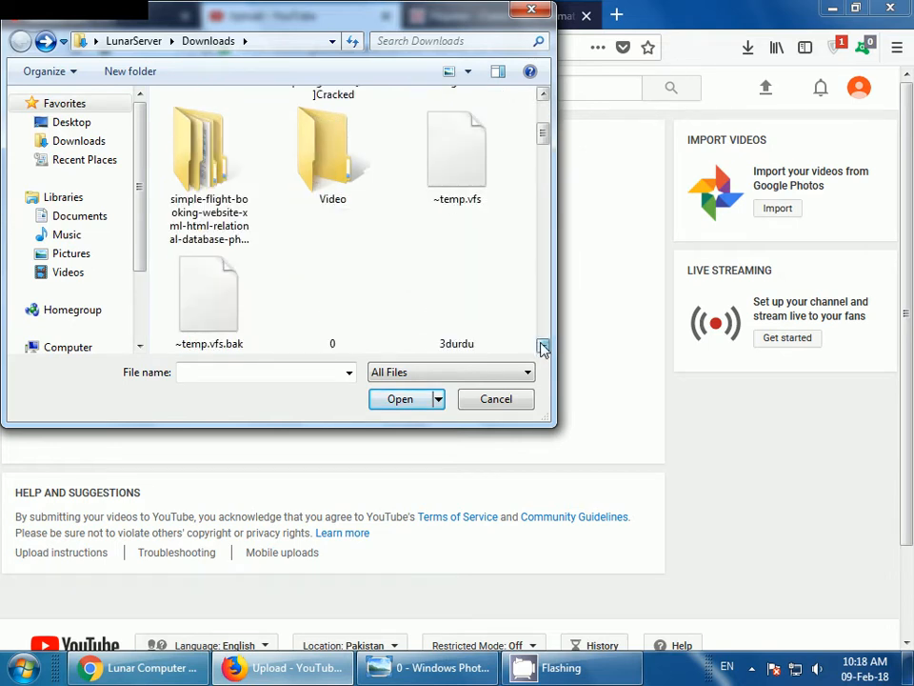
{"action": "left_click", "coordinate": [346, 307]}
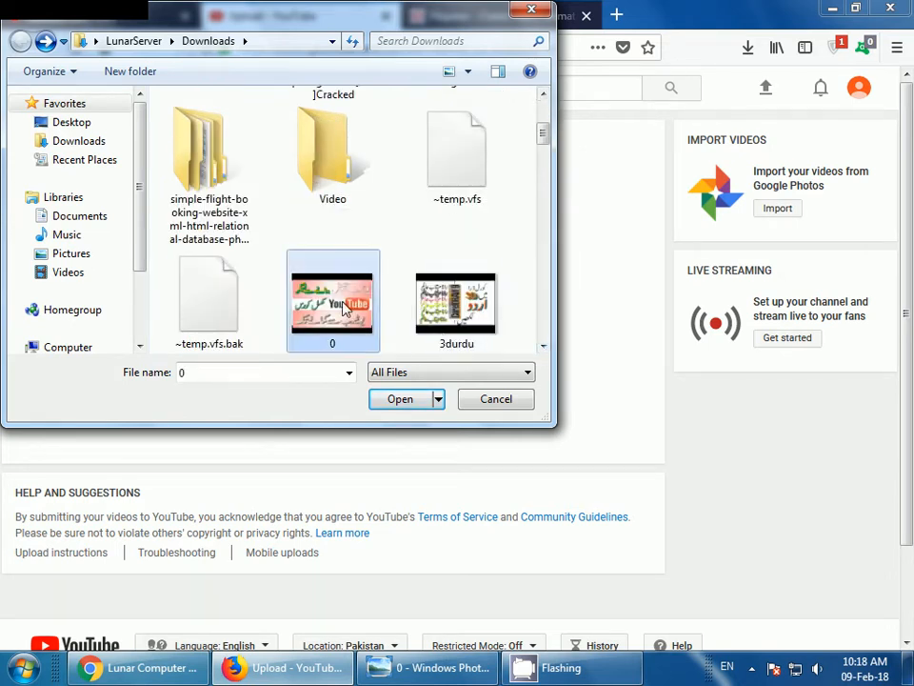
{"action": "key", "text": "m"}
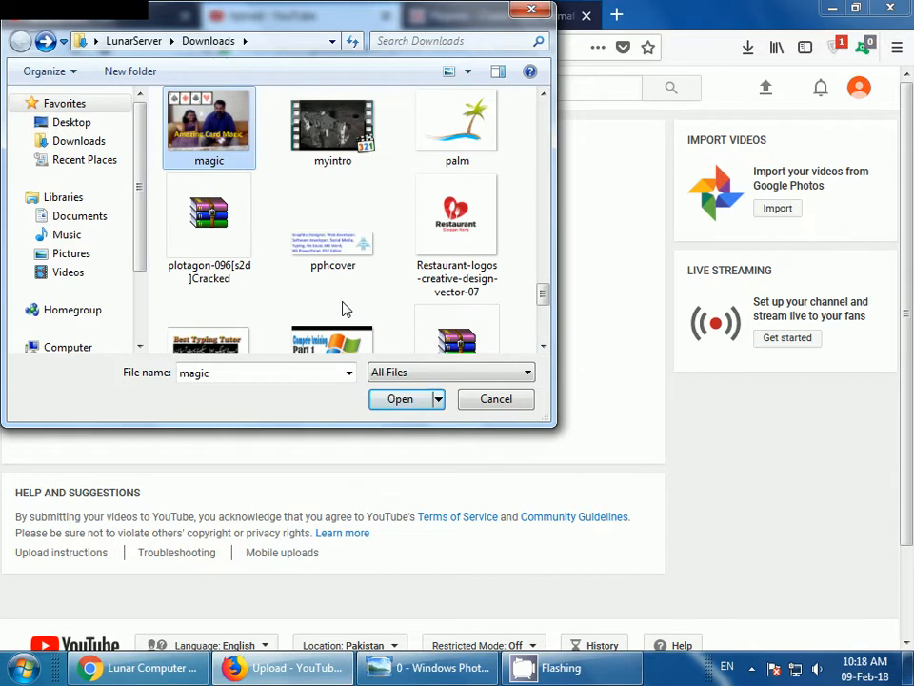
{"action": "key", "text": "m"}
{"action": "key", "text": "Return"}
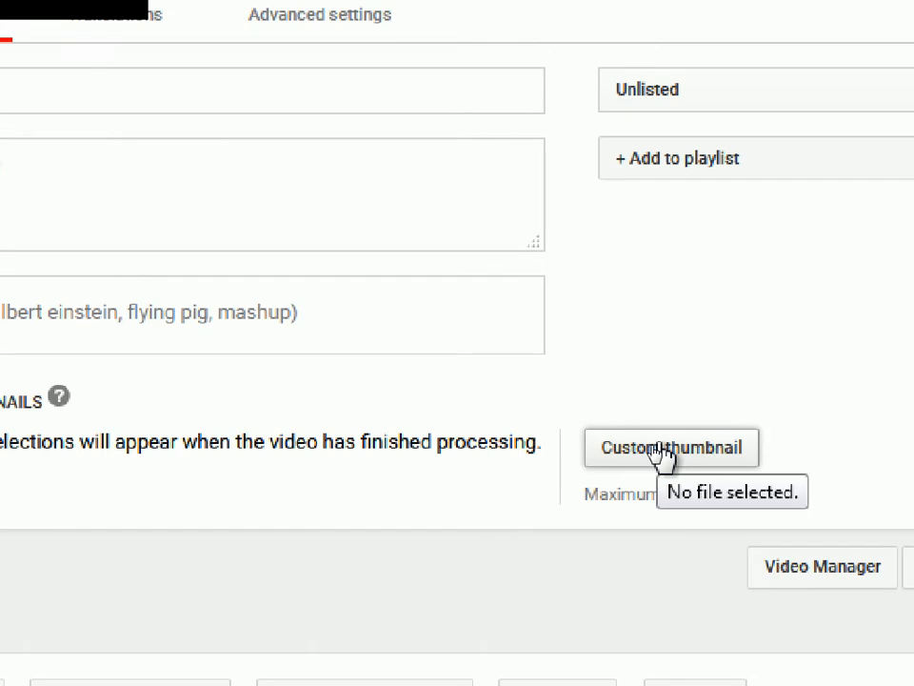
Add the image thumbnail3 from the Thumbnails folder on the Desktop as the video's custom thumbnail
{"action": "left_click", "coordinate": [662, 456]}
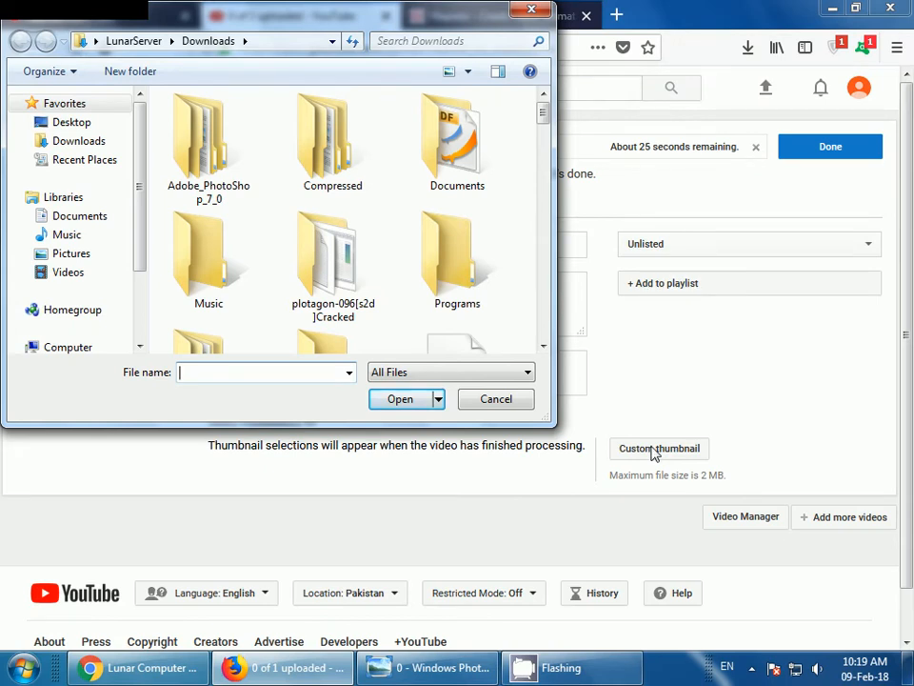
{"action": "left_click", "coordinate": [59, 126]}
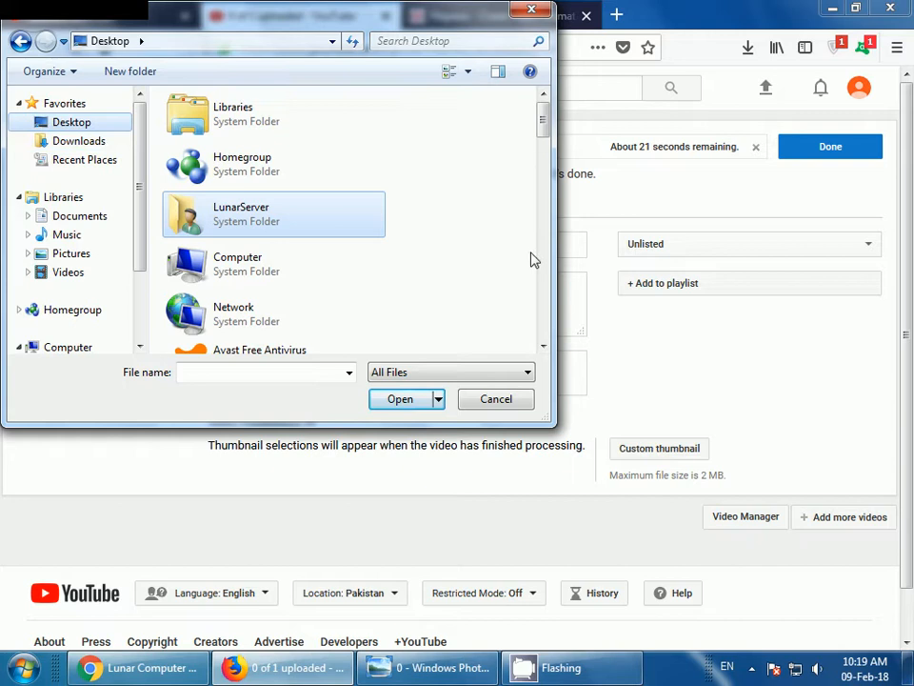
{"action": "left_click", "coordinate": [544, 347]}
{"action": "left_click", "coordinate": [544, 347]}
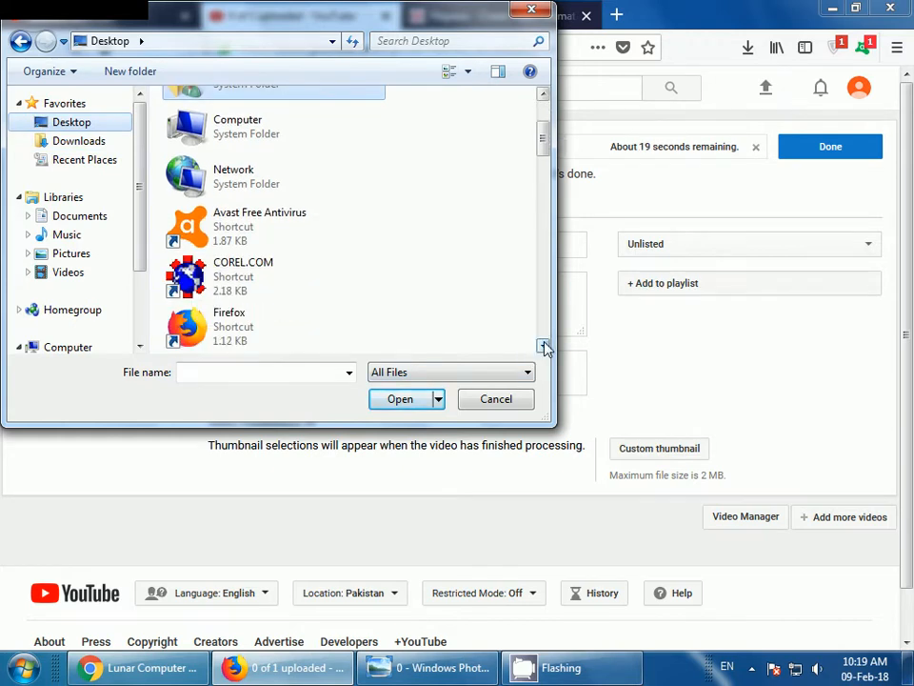
{"action": "left_click", "coordinate": [544, 347]}
{"action": "left_click", "coordinate": [544, 346]}
{"action": "left_click", "coordinate": [544, 347]}
{"action": "left_click", "coordinate": [544, 347]}
{"action": "left_click", "coordinate": [543, 347]}
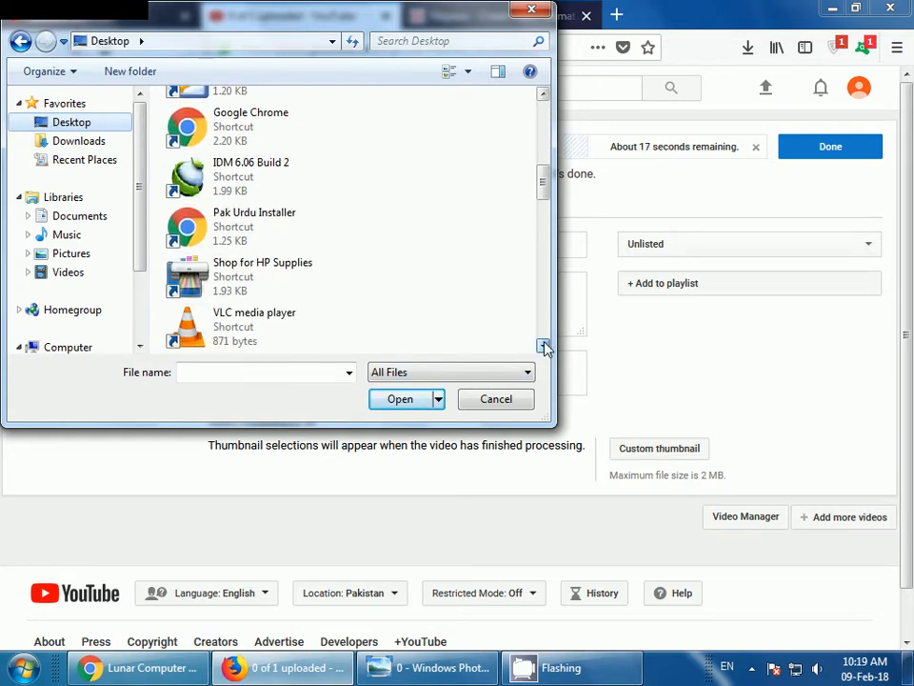
{"action": "left_click", "coordinate": [543, 347]}
{"action": "left_click", "coordinate": [544, 346]}
{"action": "left_click", "coordinate": [544, 347]}
{"action": "left_click", "coordinate": [544, 347]}
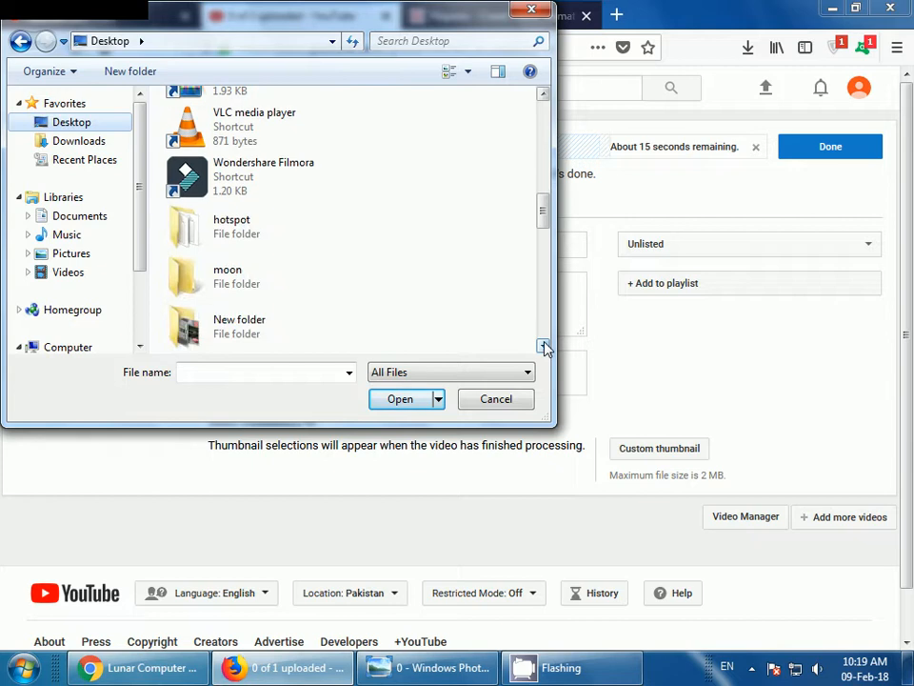
{"action": "left_click", "coordinate": [544, 347]}
{"action": "double_click", "coordinate": [242, 343]}
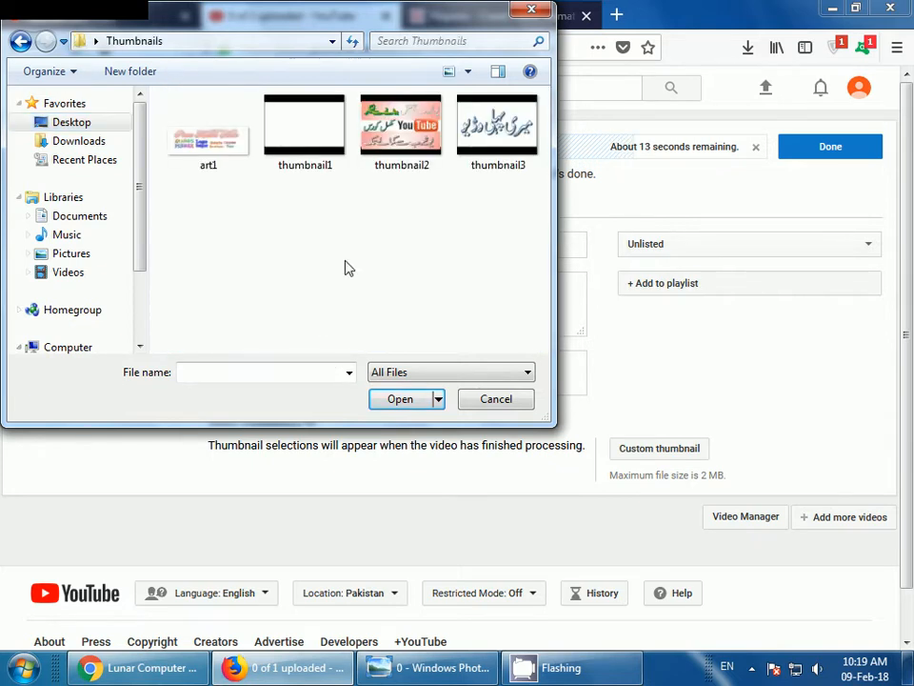
{"action": "left_click", "coordinate": [493, 140]}
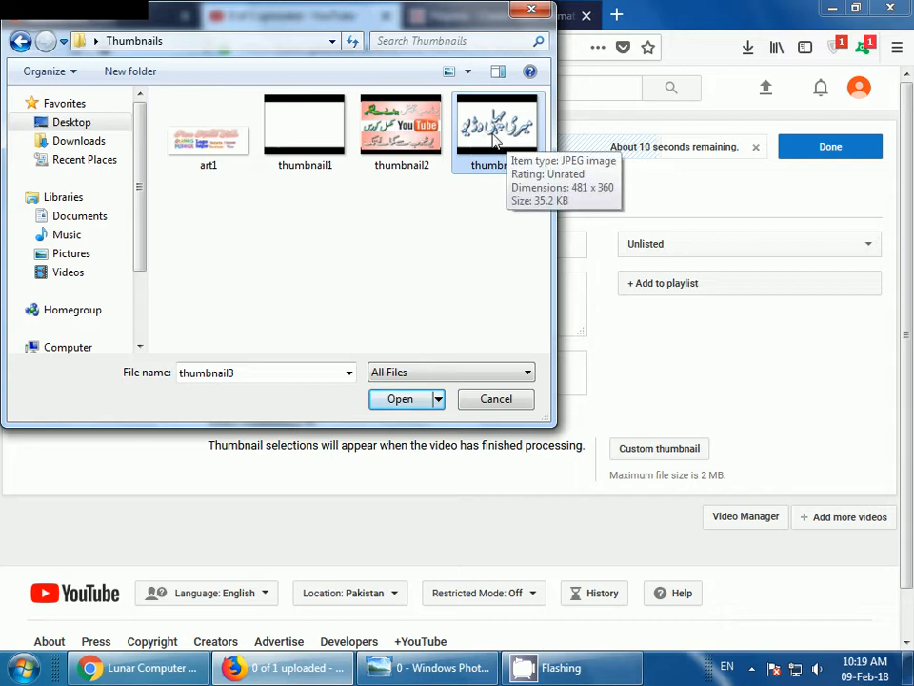
{"action": "left_click", "coordinate": [395, 398]}
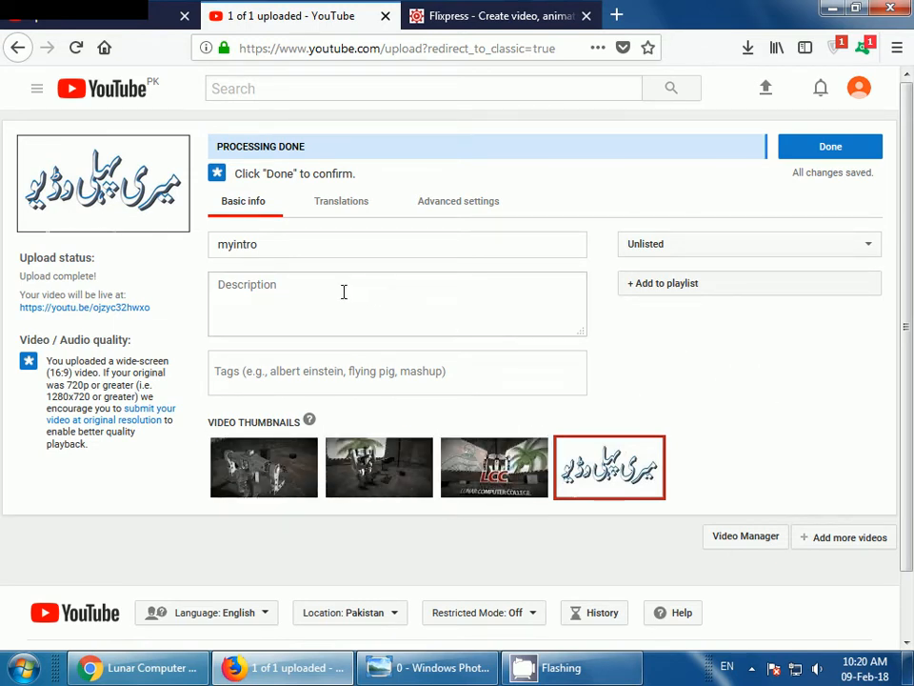
Extend the video title myintro with a hyphen and the channel name copied from the account details
{"action": "left_click", "coordinate": [252, 245]}
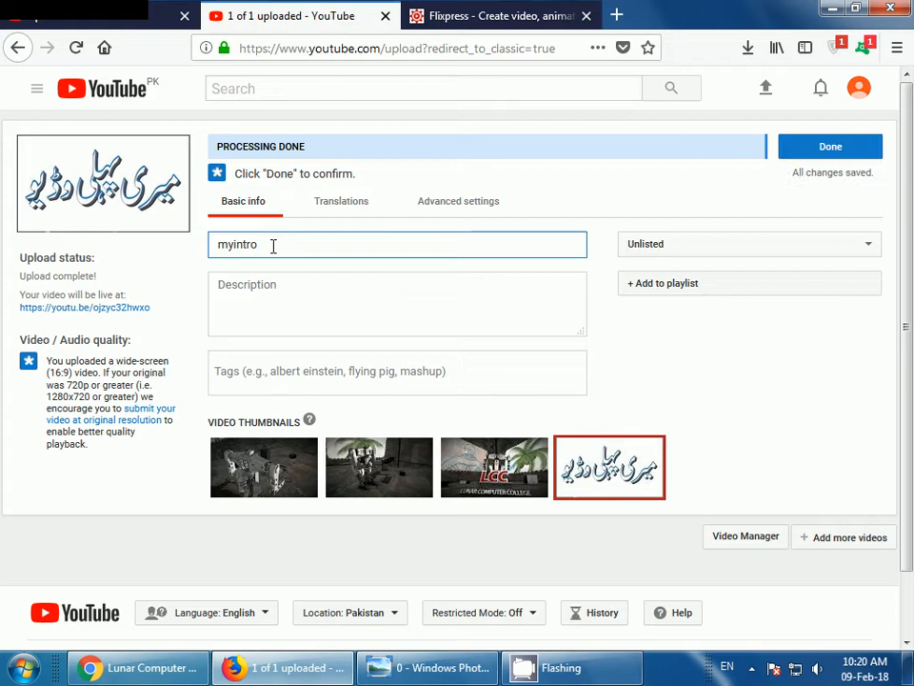
{"action": "double_click", "coordinate": [239, 244]}
{"action": "left_click", "coordinate": [294, 246]}
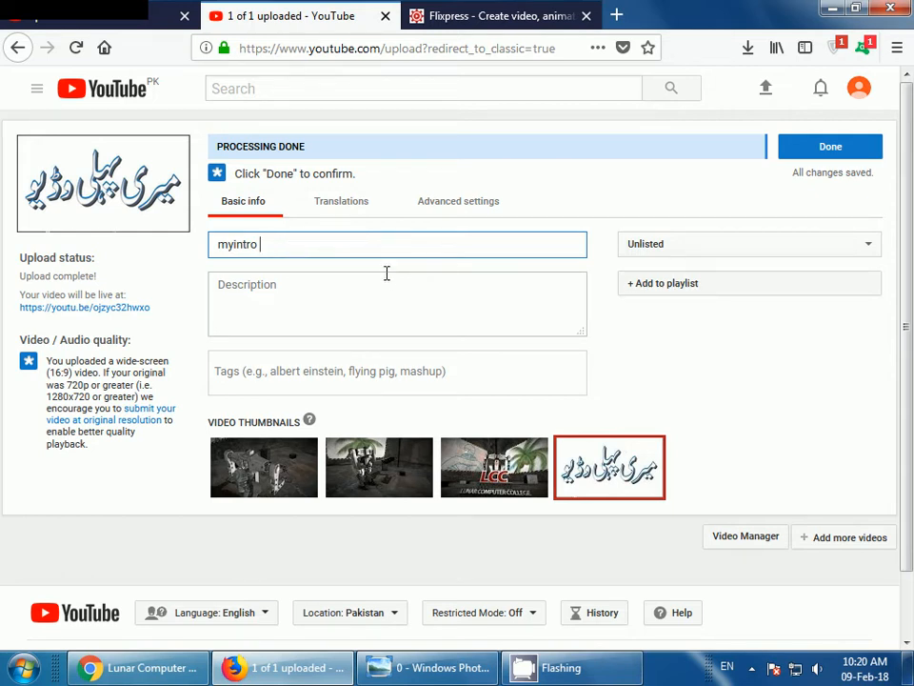
{"action": "type", "text": "-"}
{"action": "left_click", "coordinate": [860, 90]}
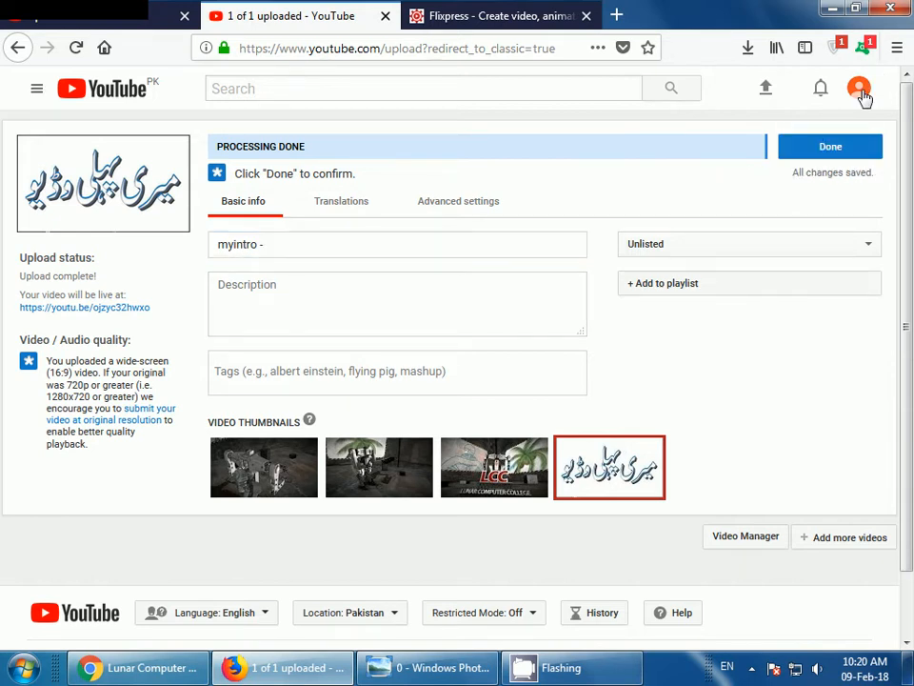
{"action": "left_click_drag", "start_coordinate": [716, 167], "coordinate": [795, 167]}
{"action": "key", "text": "ctrl+c"}
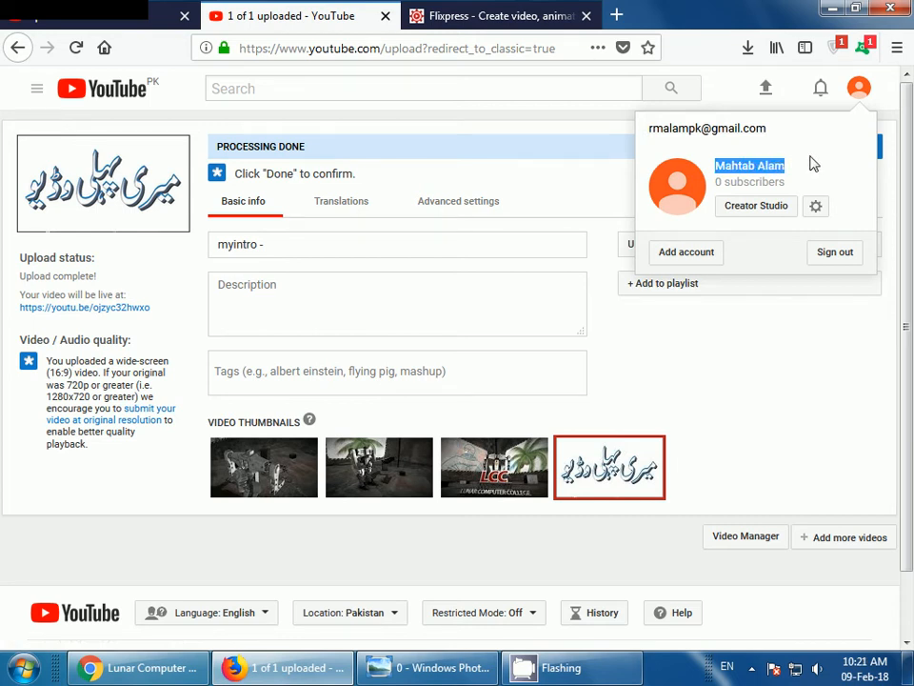
{"action": "left_click", "coordinate": [307, 243]}
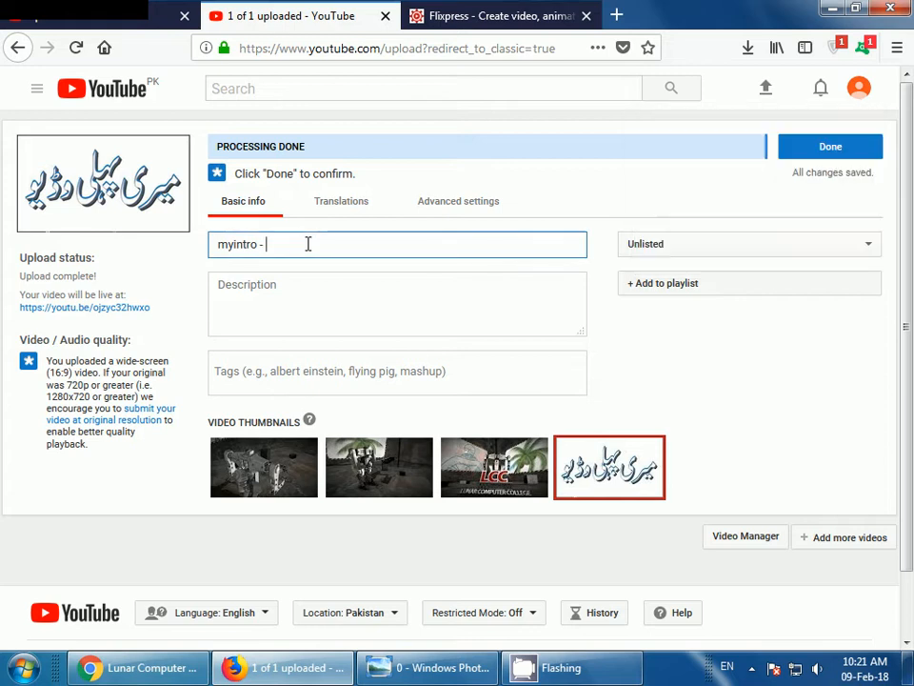
{"action": "key", "text": "ctrl+v"}
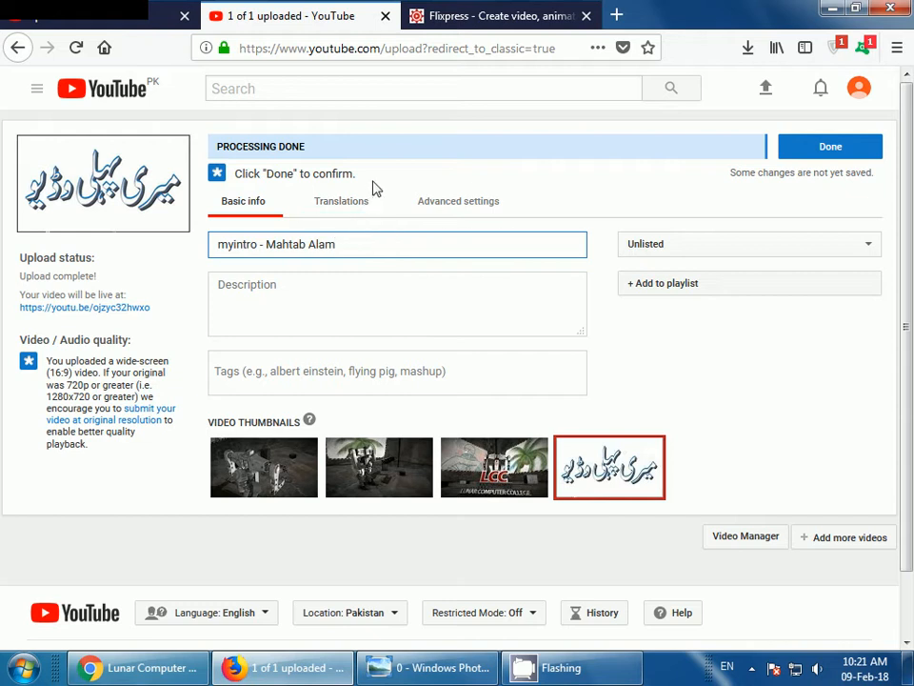
Switch to Chrome to examine the Lunar Computer College channel name, and return to the upload page in Firefox
{"action": "left_click", "coordinate": [143, 668]}
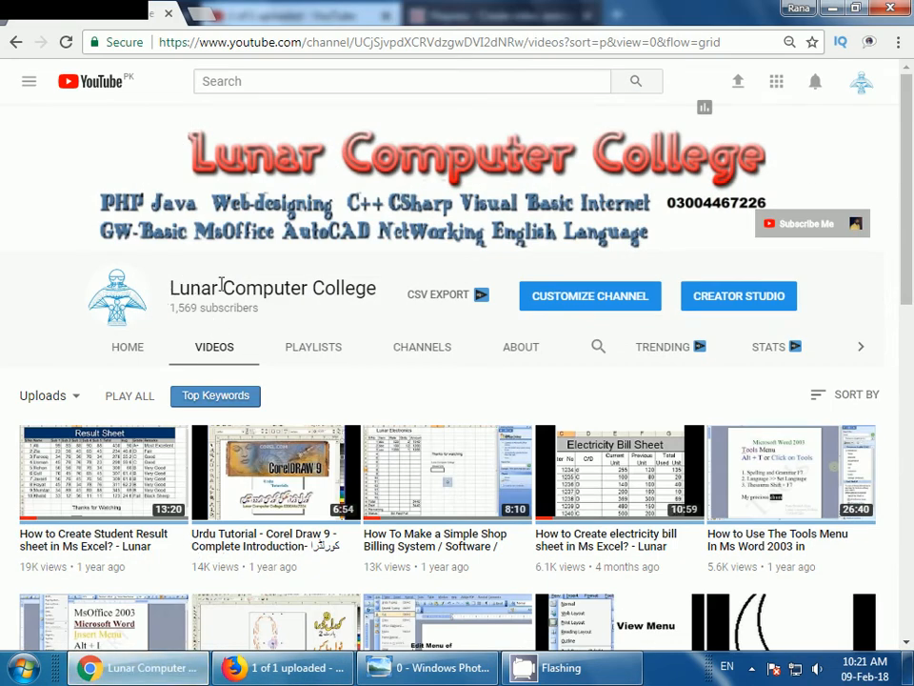
{"action": "left_click_drag", "start_coordinate": [170, 287], "coordinate": [378, 291]}
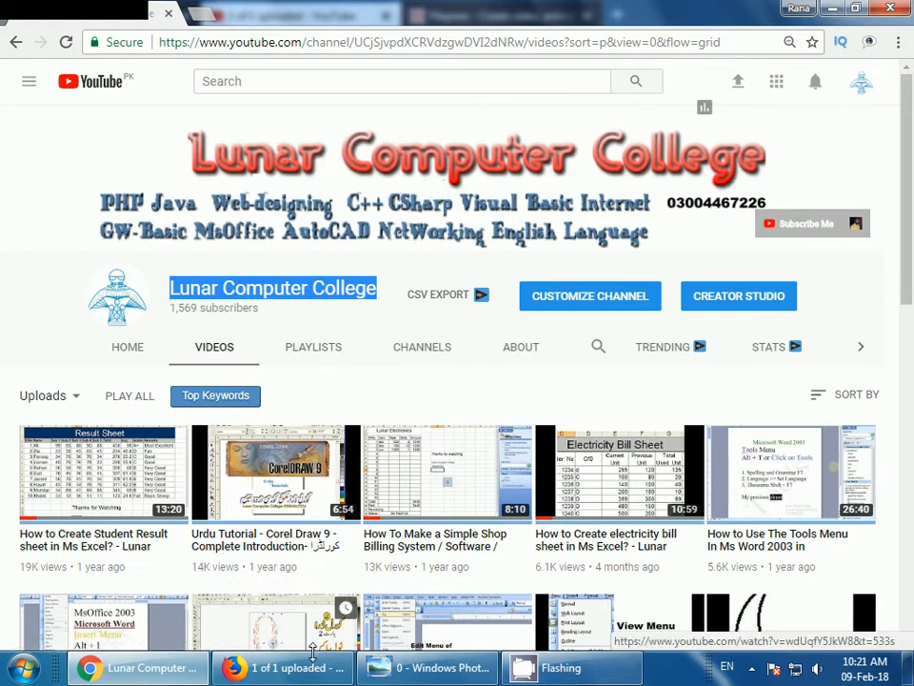
{"action": "left_click", "coordinate": [259, 667]}
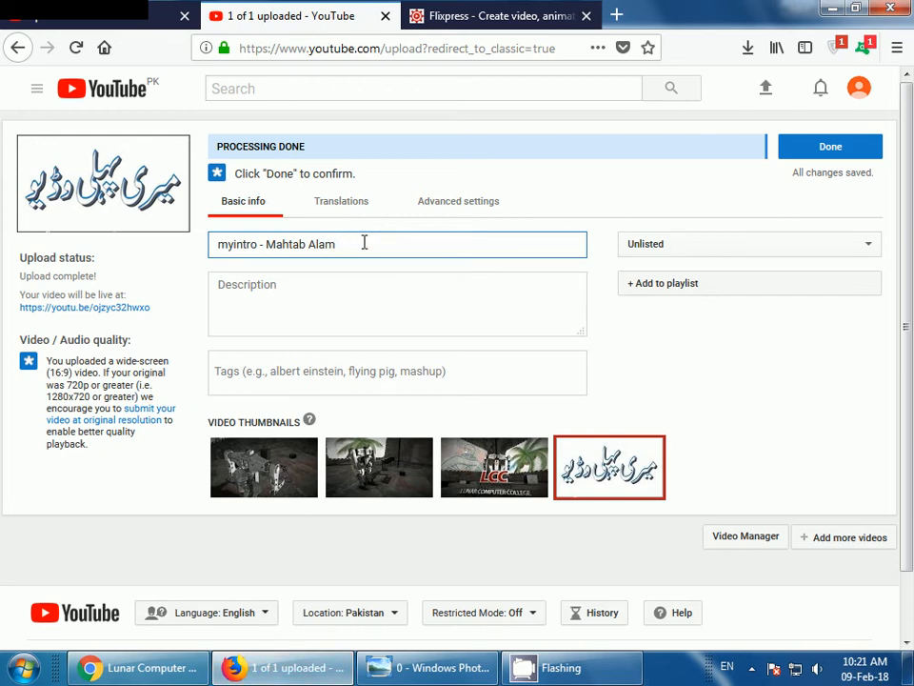
Fill in the description with the video title, a first-video channel intro text, thanks to YouTube, and a subscribe line with the channel link, and review it
{"action": "left_click", "coordinate": [249, 289]}
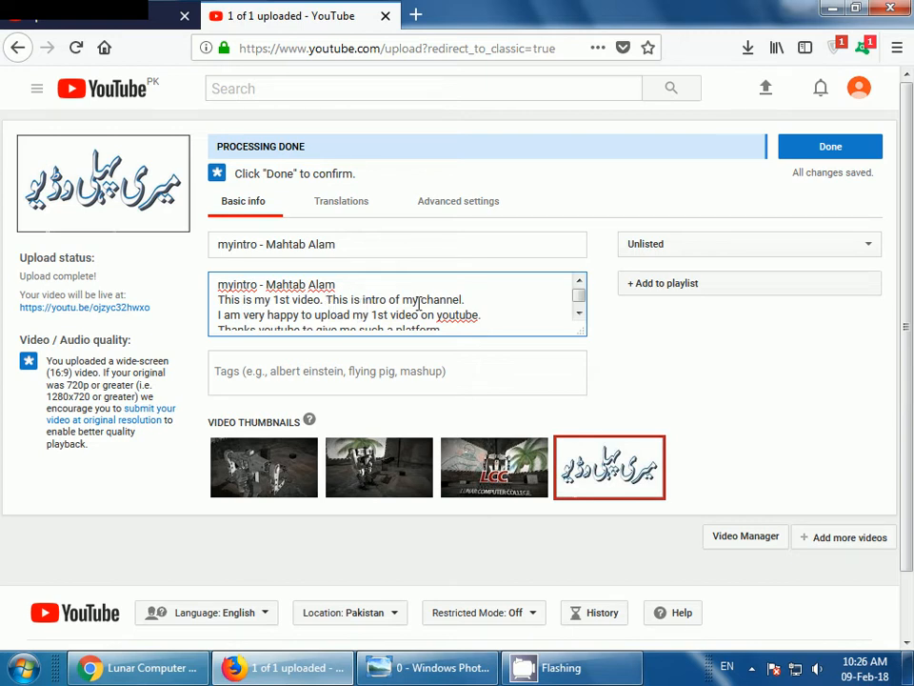
{"action": "left_click", "coordinate": [580, 318]}
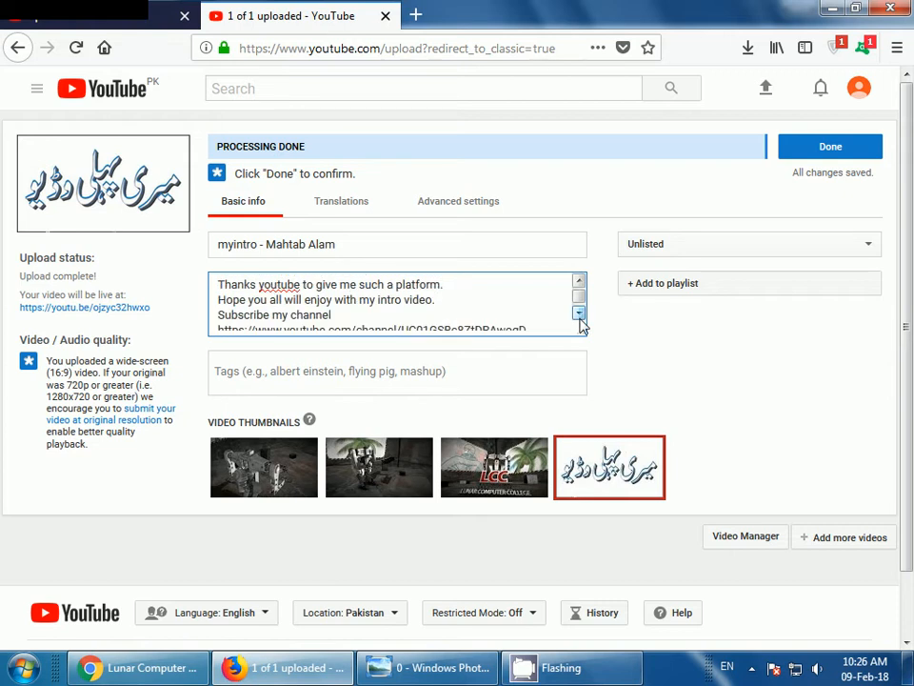
{"action": "scroll", "coordinate": [459, 294], "scroll_direction": "up", "scroll_amount": 1}
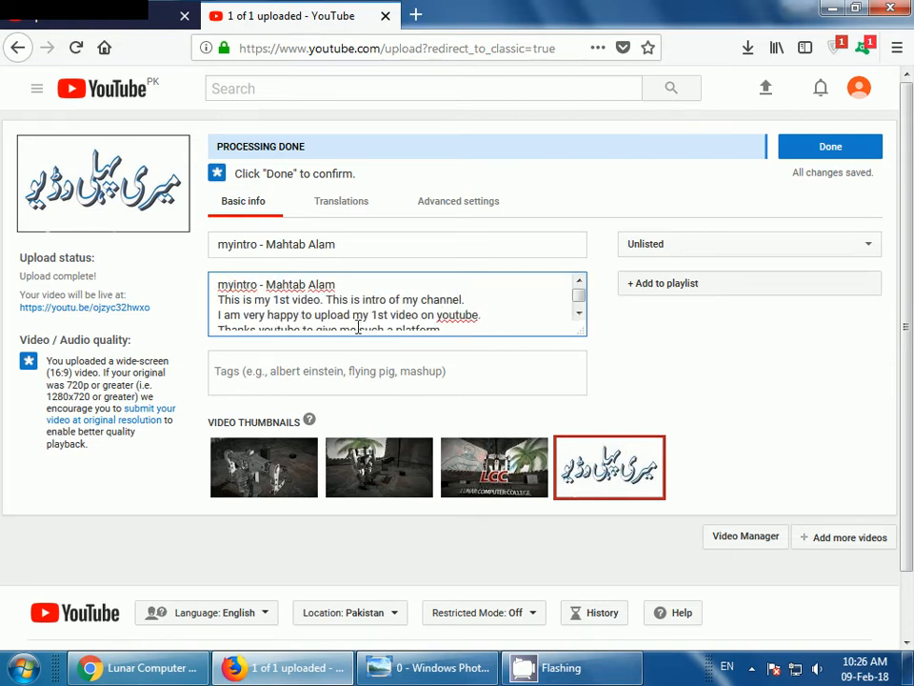
{"action": "scroll", "coordinate": [422, 317], "scroll_direction": "down", "scroll_amount": 3}
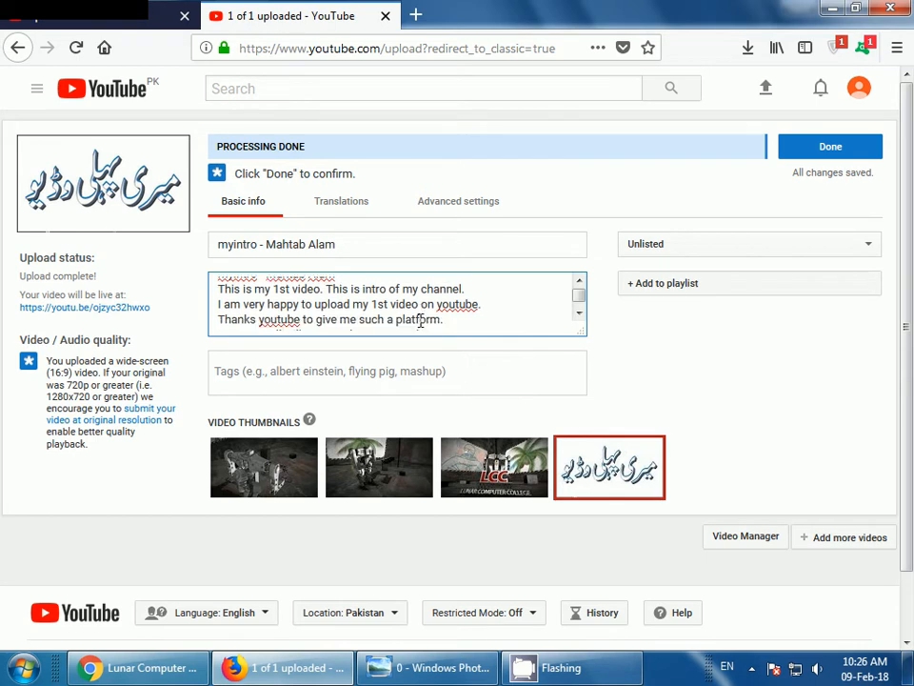
{"action": "scroll", "coordinate": [419, 319], "scroll_direction": "up", "scroll_amount": 3}
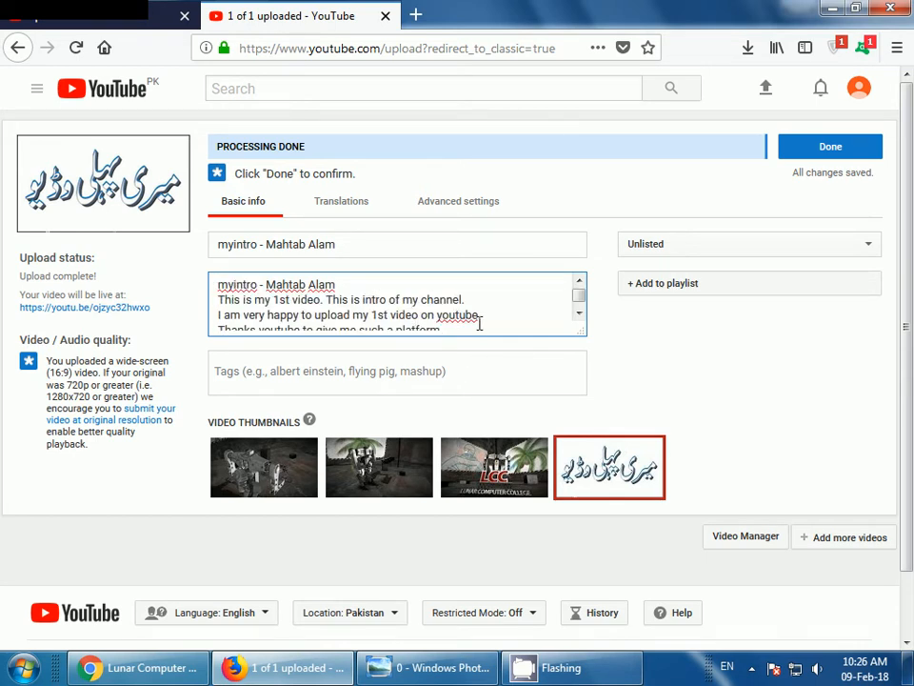
Review the video description and insert a blank line above the "Subscribe my channel" line
{"action": "scroll", "coordinate": [575, 320], "scroll_direction": "down", "scroll_amount": 1}
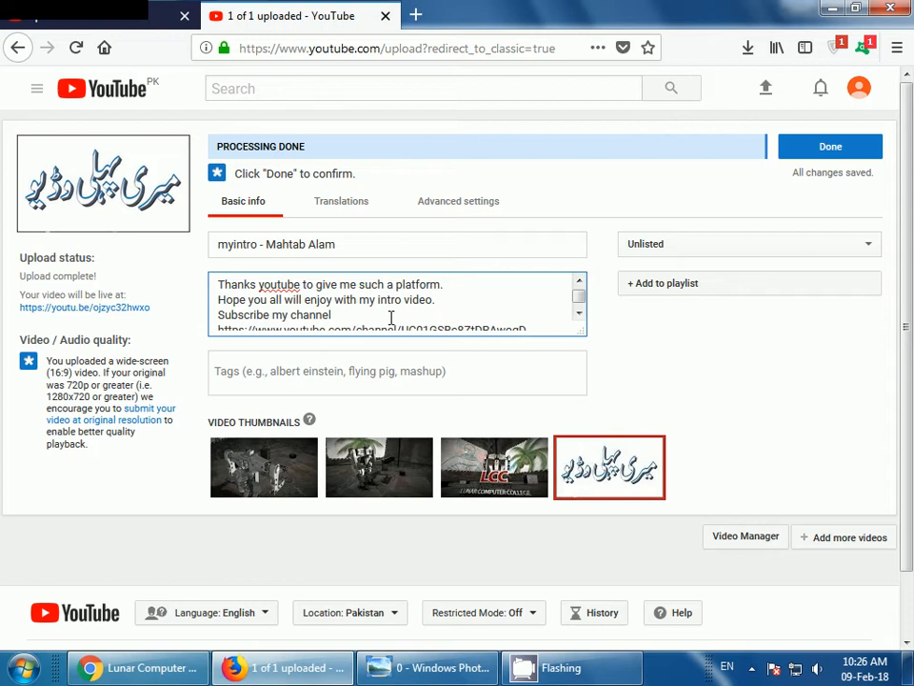
{"action": "scroll", "coordinate": [391, 317], "scroll_direction": "down", "scroll_amount": 2}
{"action": "scroll", "coordinate": [391, 318], "scroll_direction": "up", "scroll_amount": 3}
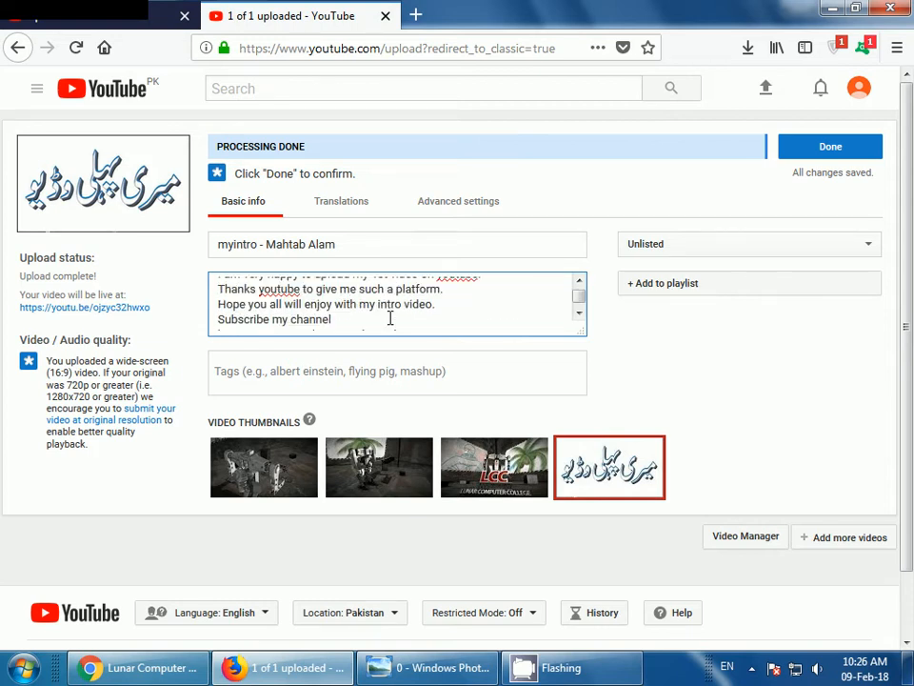
{"action": "scroll", "coordinate": [391, 317], "scroll_direction": "down", "scroll_amount": 3}
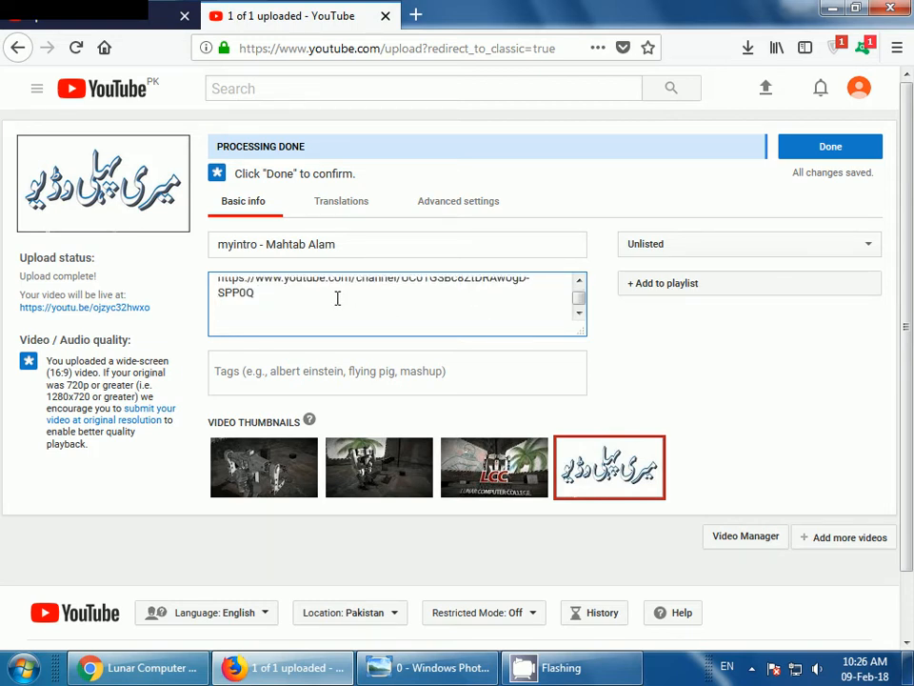
{"action": "scroll", "coordinate": [337, 298], "scroll_direction": "up", "scroll_amount": 3}
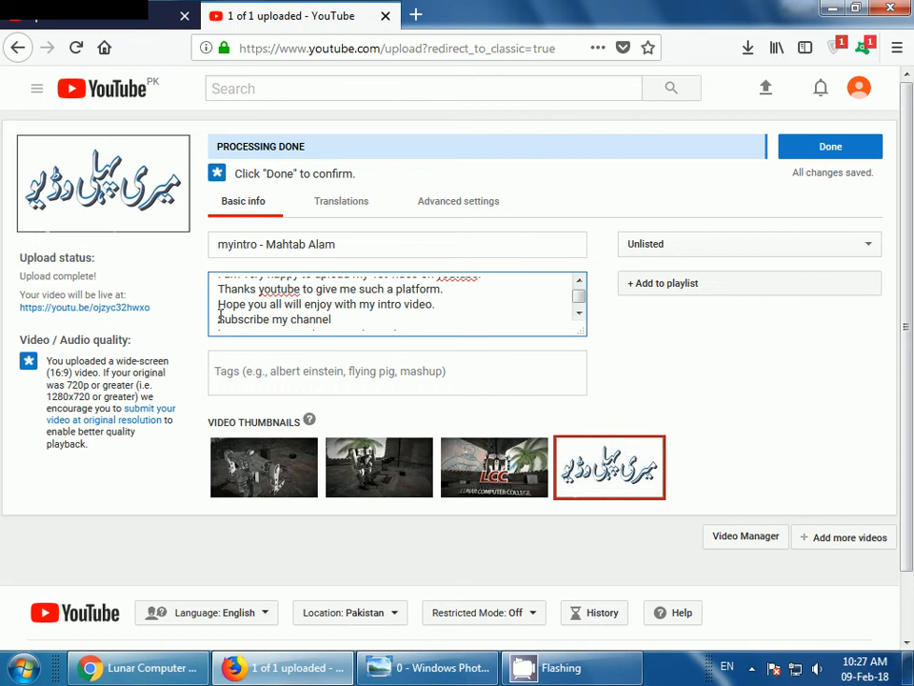
{"action": "key", "text": "Return"}
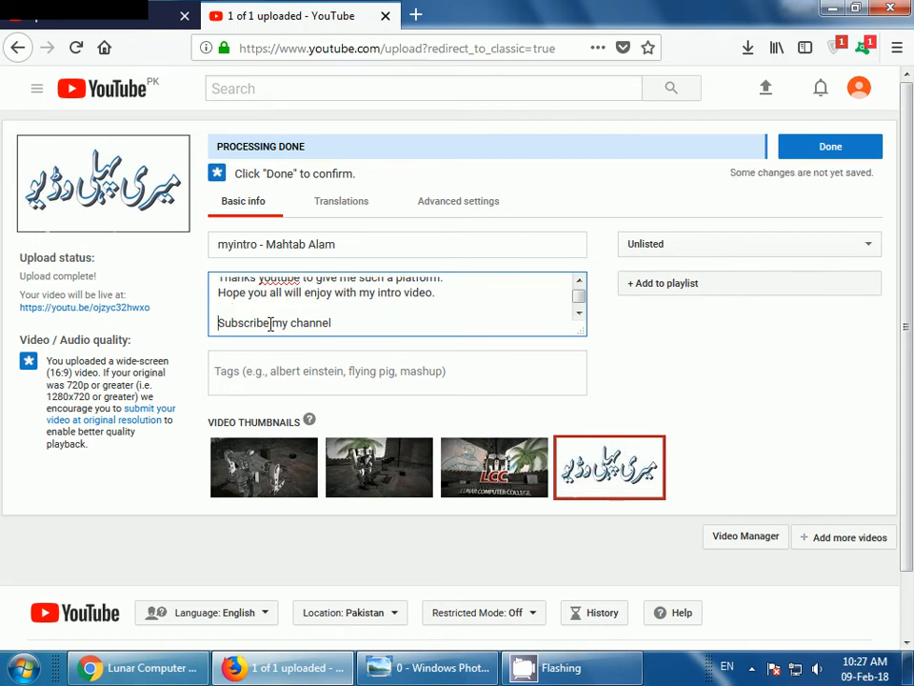
{"action": "scroll", "coordinate": [304, 322], "scroll_direction": "down", "scroll_amount": 1}
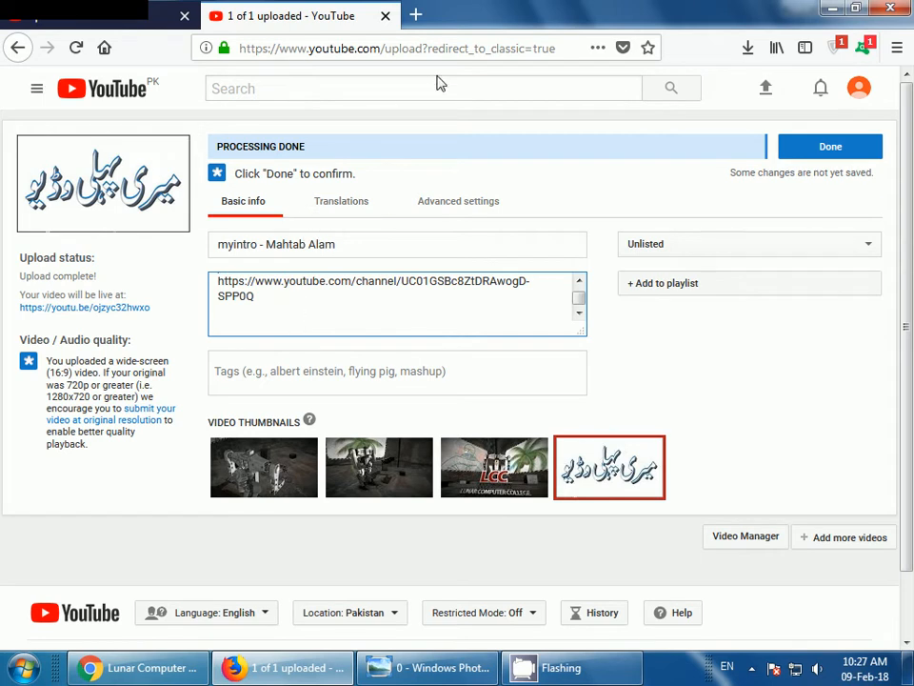
Open YouTube in a new browser tab and view the account's own channel page through Creator Studio
{"action": "left_click", "coordinate": [419, 17]}
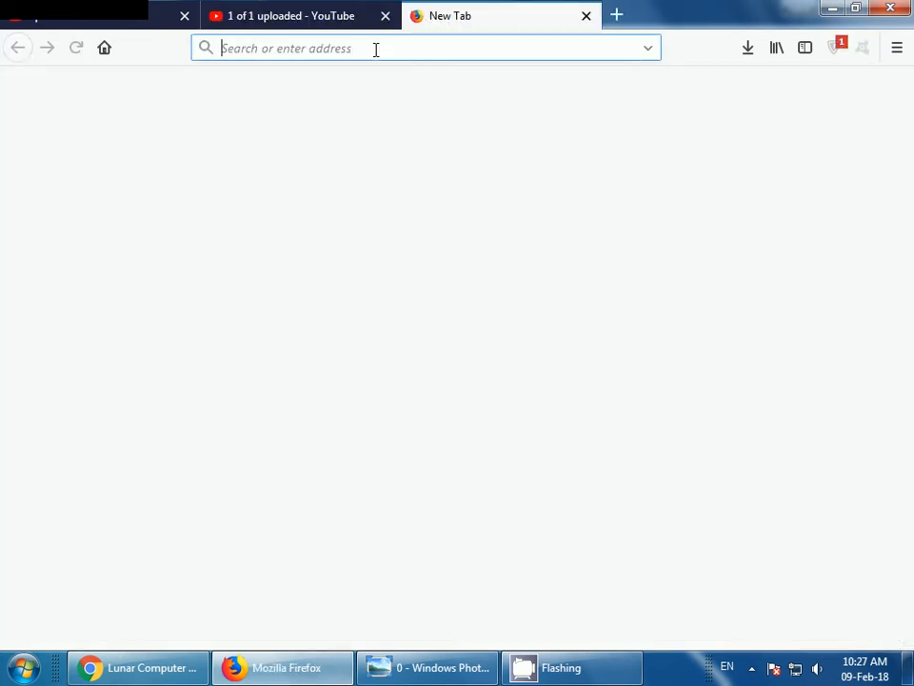
{"action": "type", "text": "you"}
{"action": "key", "text": "Return"}
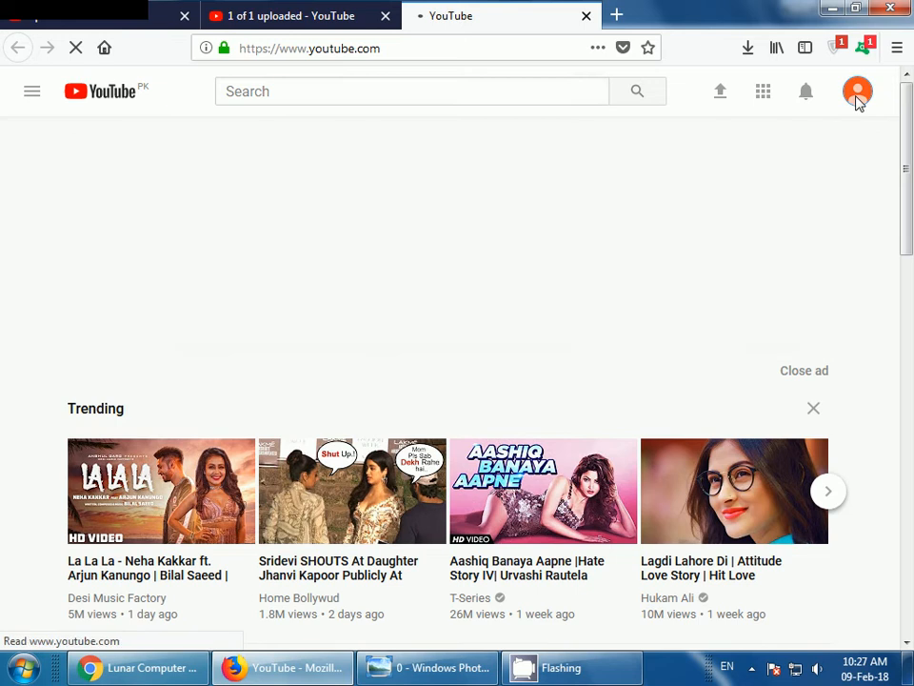
{"action": "left_click", "coordinate": [857, 100]}
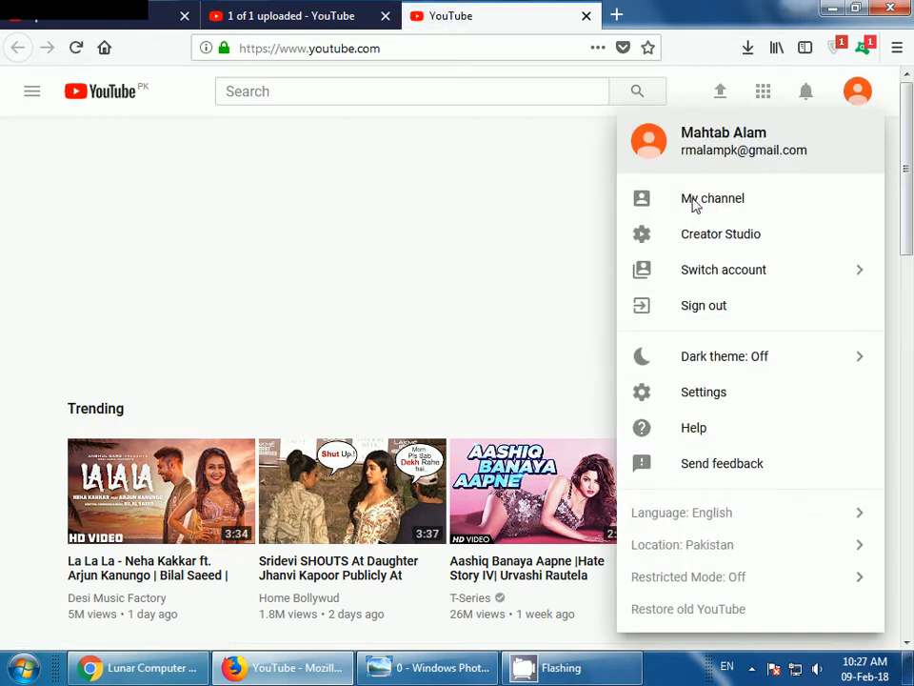
{"action": "left_click", "coordinate": [712, 236]}
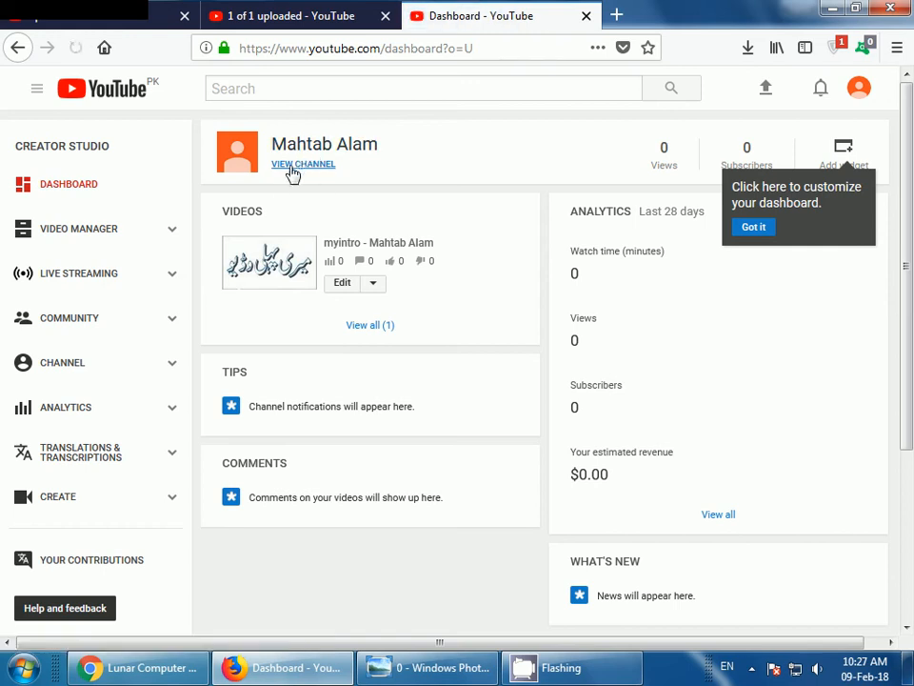
{"action": "left_click", "coordinate": [294, 167]}
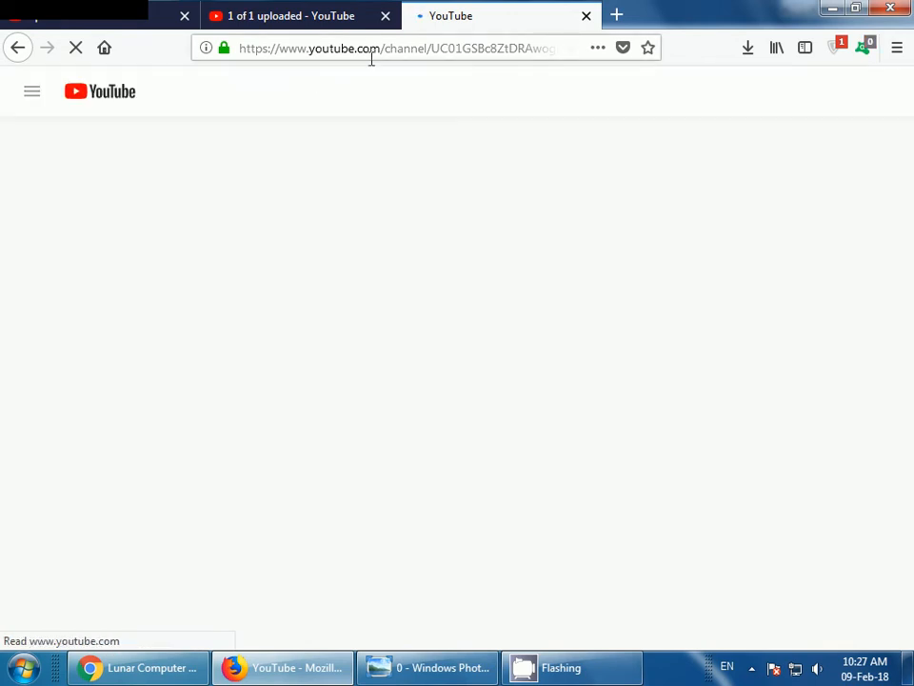
Select the full web address of the channel page
{"action": "left_click", "coordinate": [324, 48]}
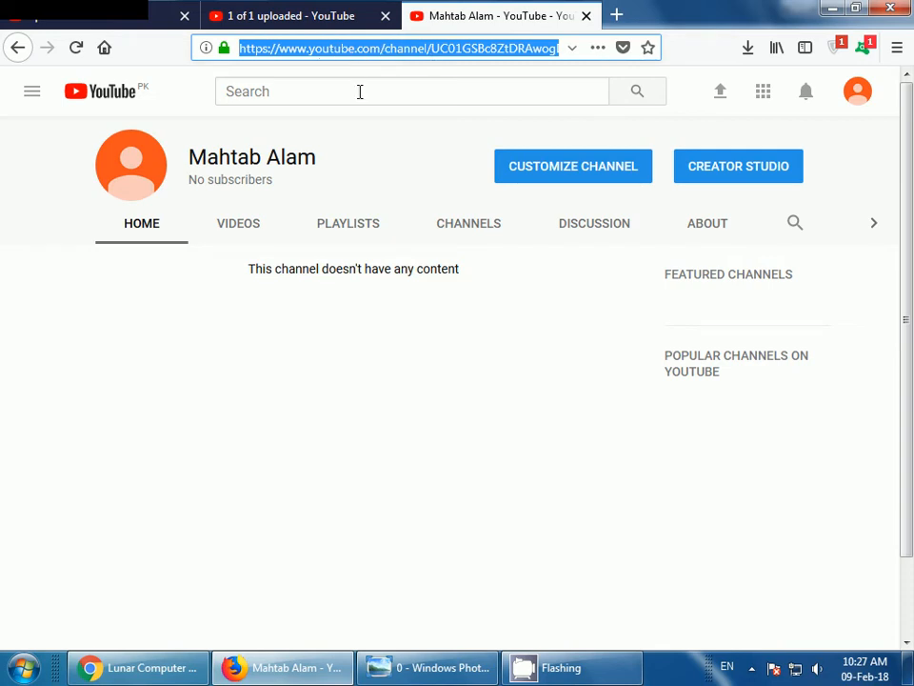
{"action": "left_click", "coordinate": [350, 48]}
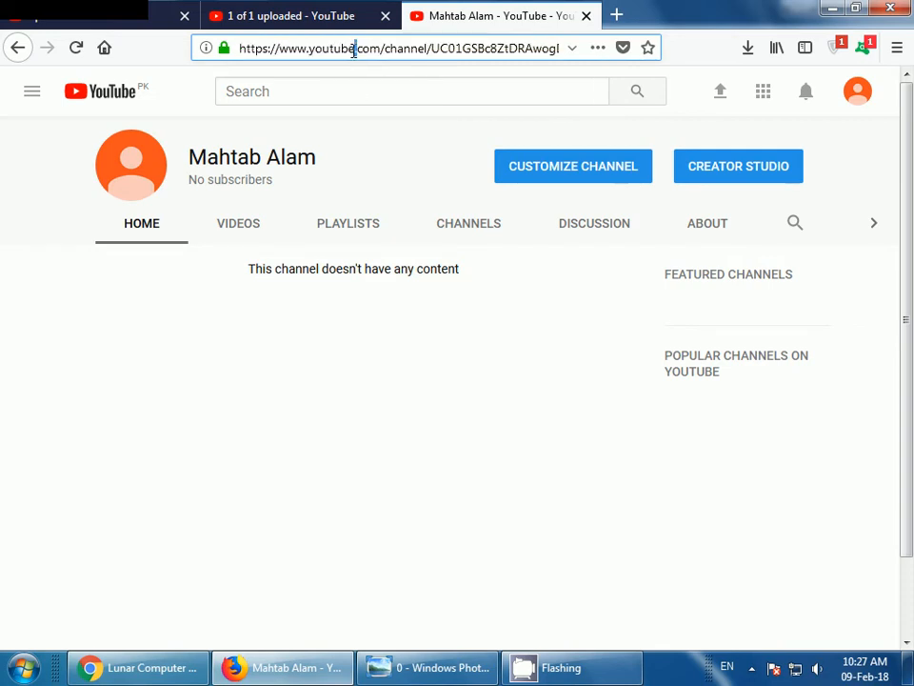
{"action": "triple_click", "coordinate": [352, 50]}
{"action": "left_click", "coordinate": [353, 50]}
{"action": "triple_click", "coordinate": [354, 49]}
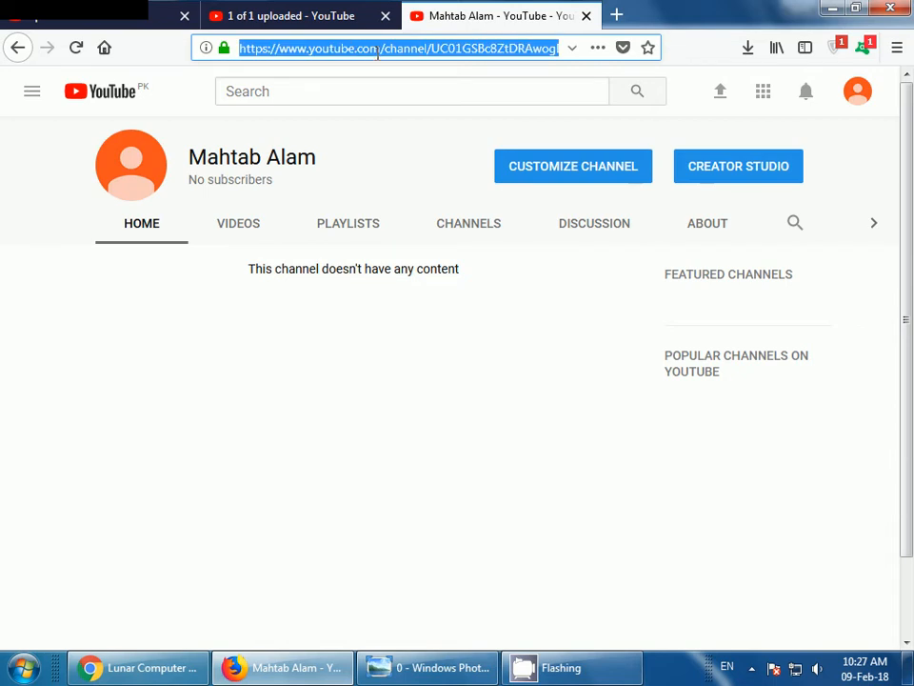
Return to the video upload page and review the description from its first line to the channel link
{"action": "left_click", "coordinate": [242, 16]}
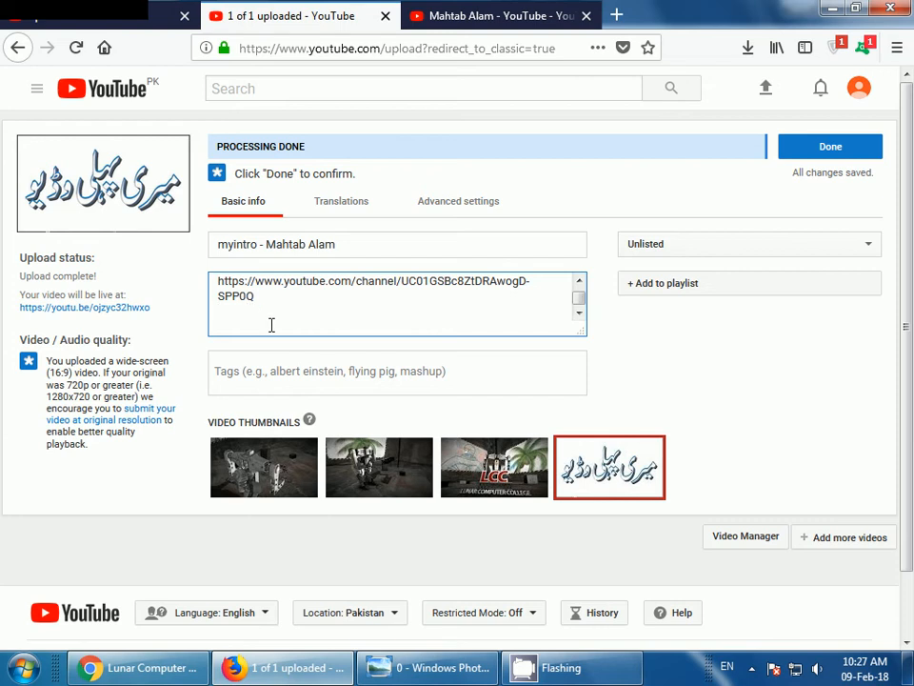
{"action": "left_click", "coordinate": [578, 282]}
{"action": "scroll", "coordinate": [578, 291], "scroll_direction": "up", "scroll_amount": 3}
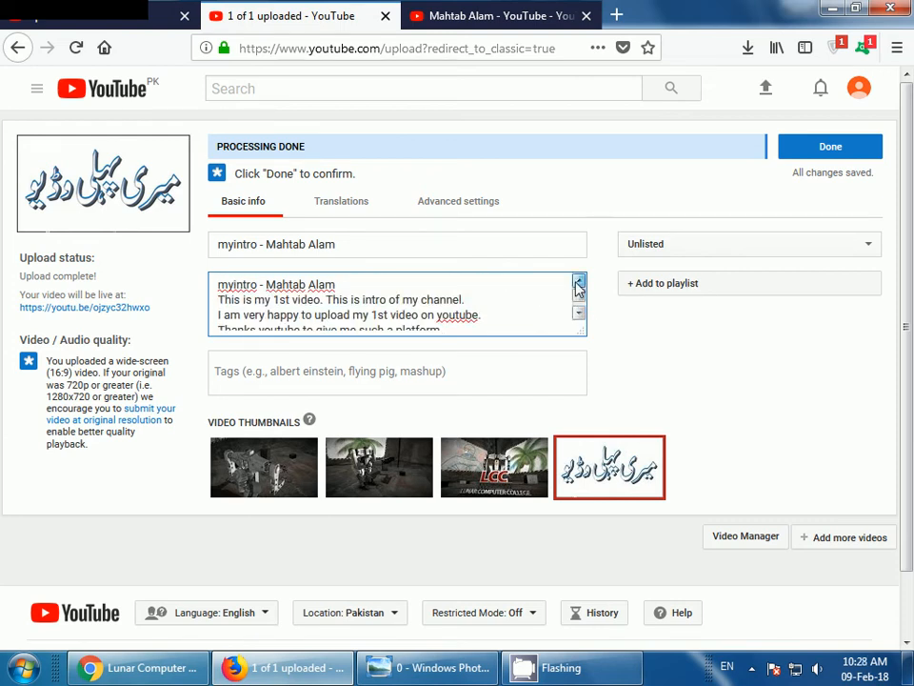
{"action": "scroll", "coordinate": [546, 314], "scroll_direction": "down", "scroll_amount": 5}
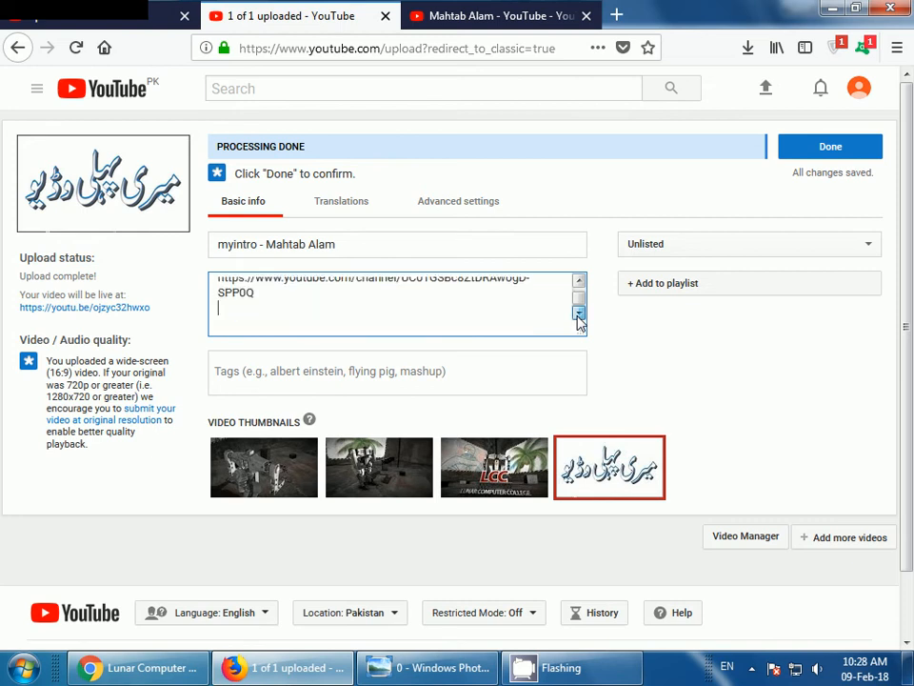
Add the tags intro, myintro and intro of video to the uploaded video
{"action": "left_click", "coordinate": [263, 371]}
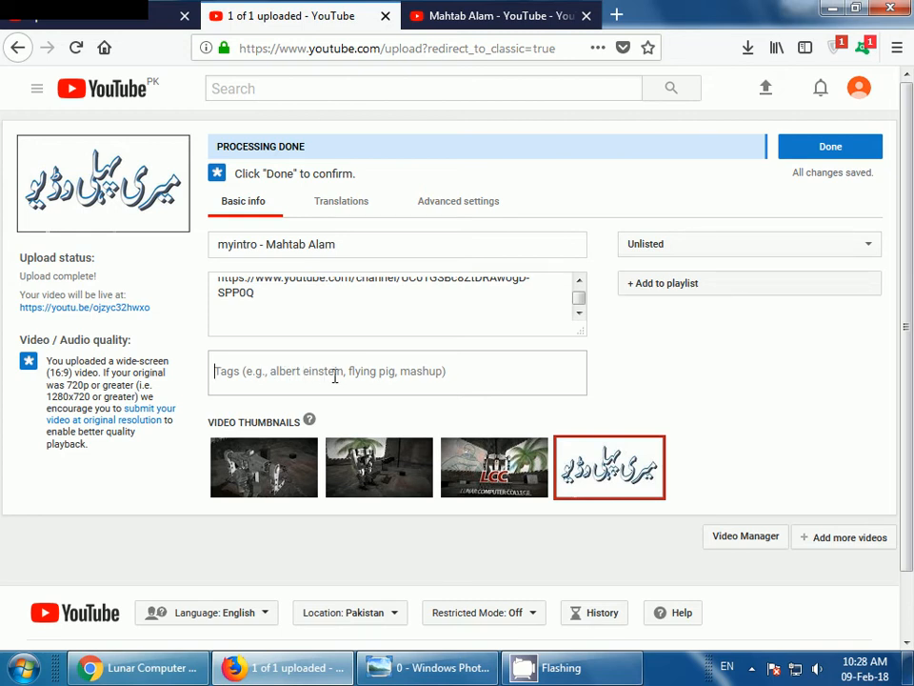
{"action": "type", "text": "int"}
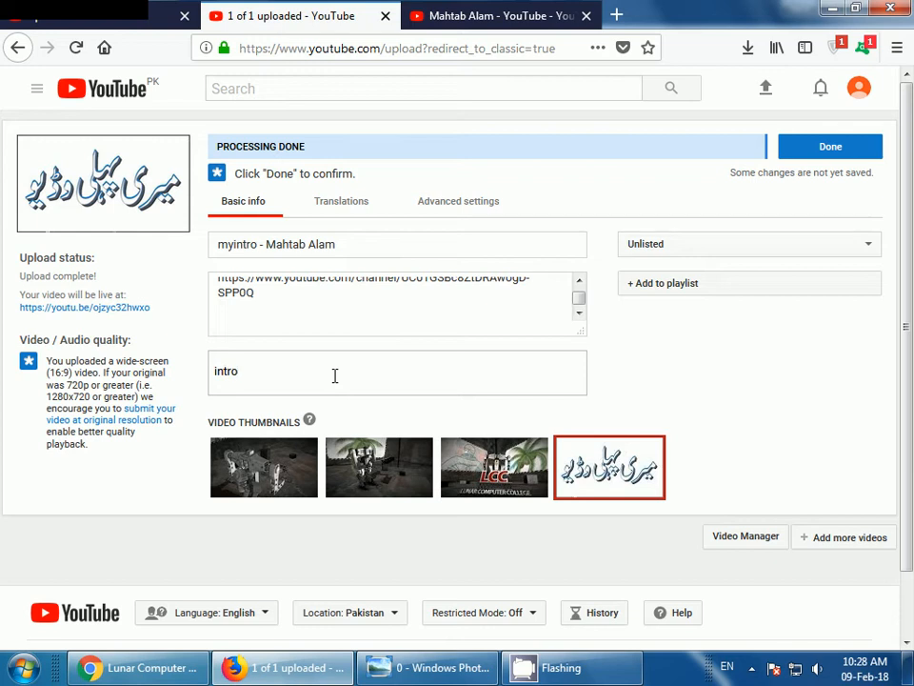
{"action": "type", "text": "ro"}
{"action": "key", "text": "Return"}
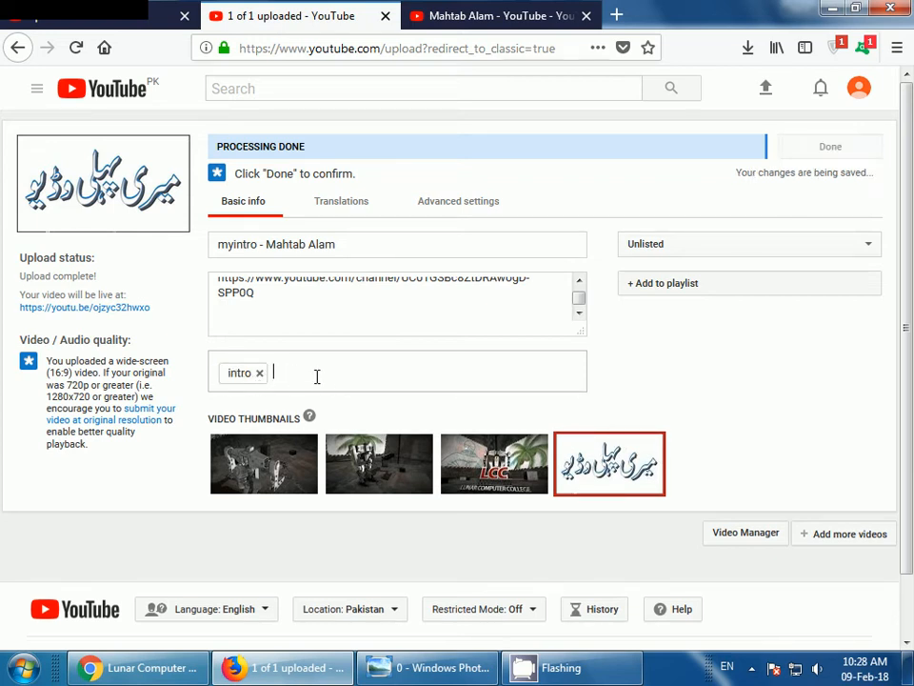
{"action": "type", "text": "my"}
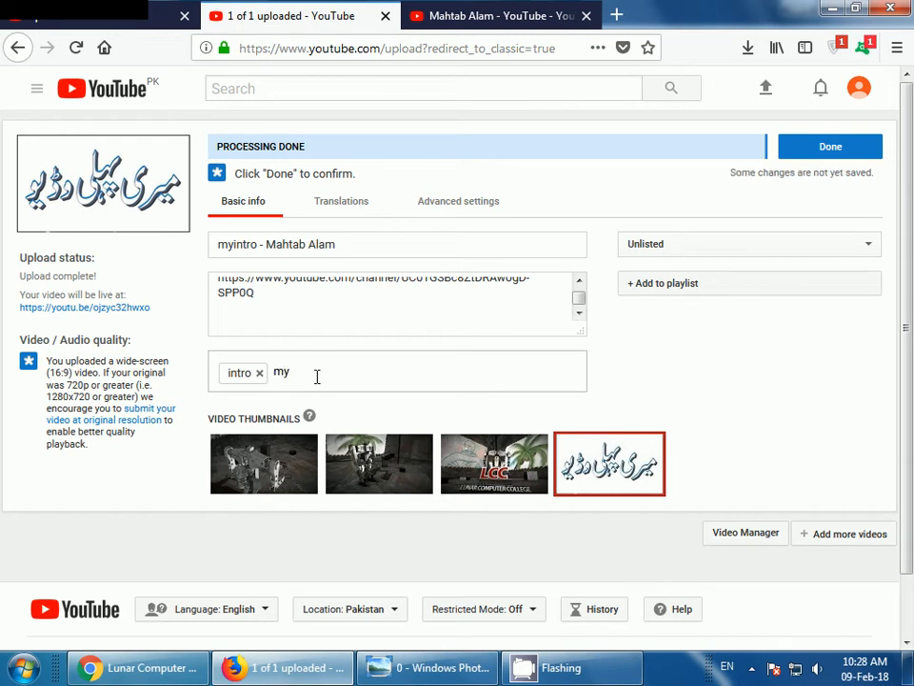
{"action": "type", "text": "intro"}
{"action": "key", "text": "Return"}
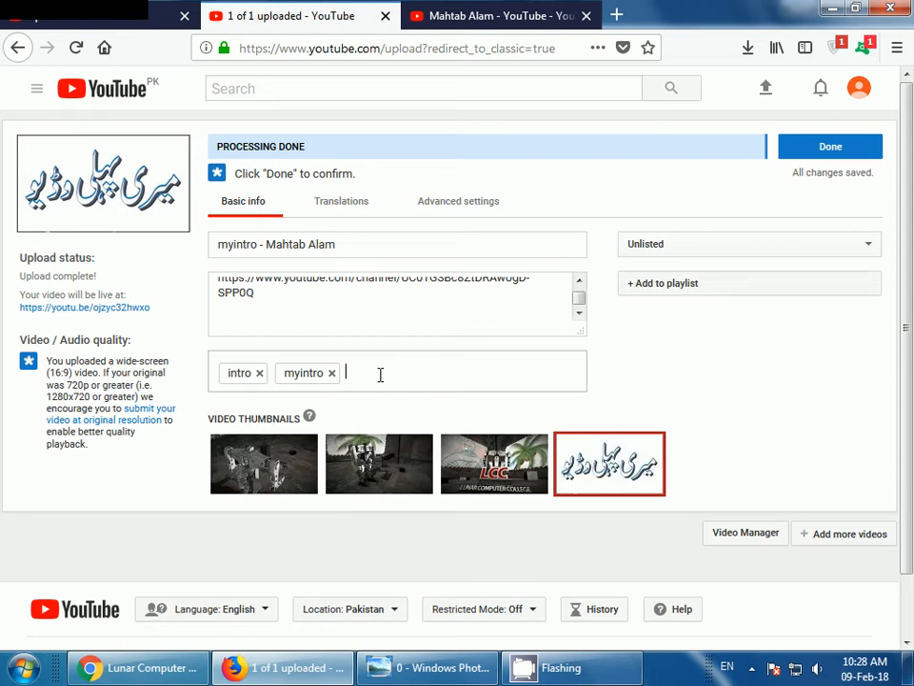
{"action": "type", "text": "intro o"}
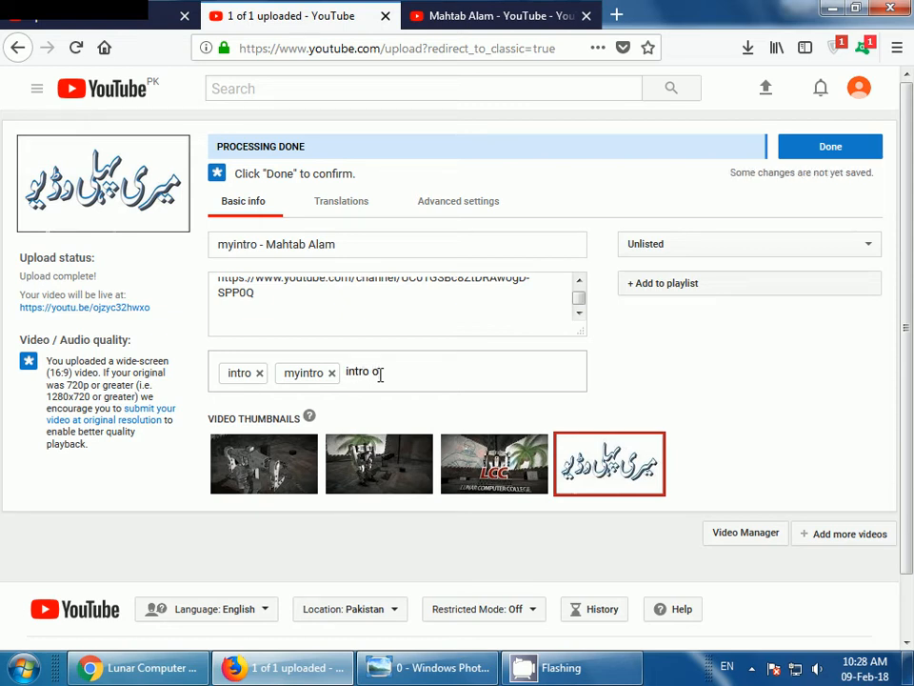
{"action": "type", "text": "f video"}
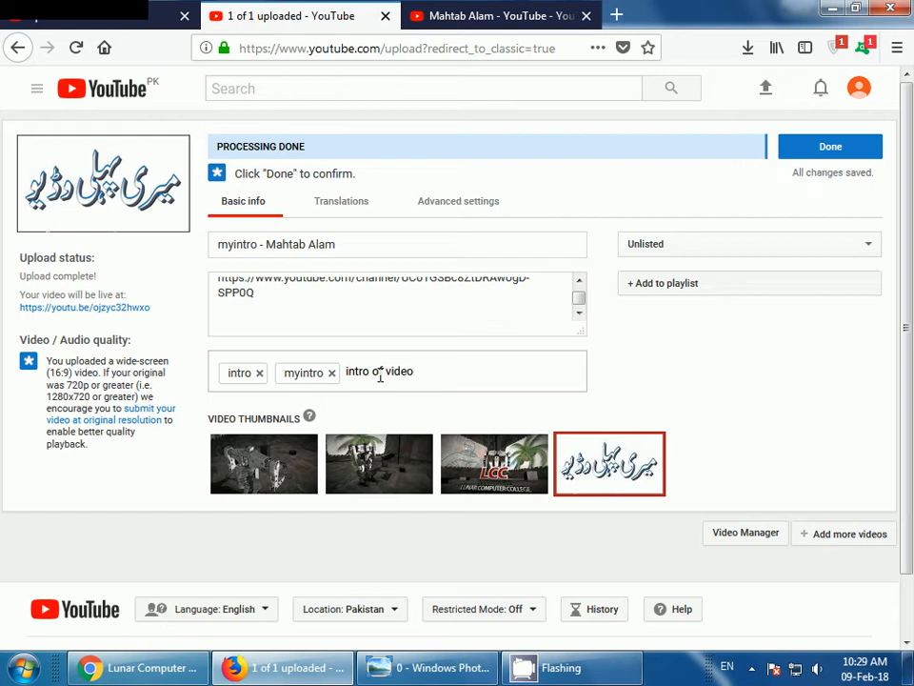
{"action": "key", "text": "Return"}
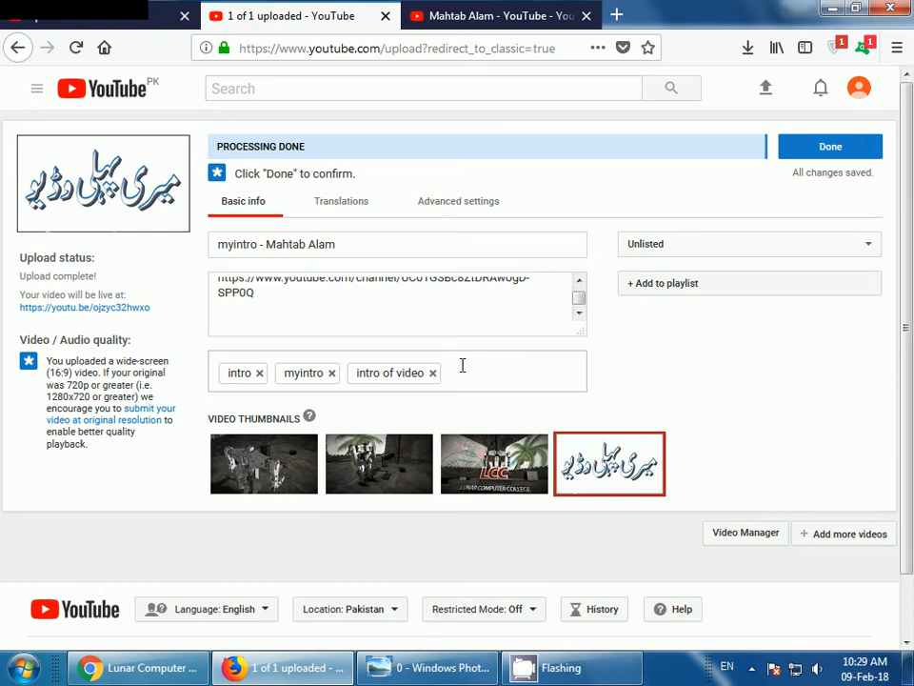
Copy the channel name from the video title and add it as another tag after intro of video
{"action": "left_click", "coordinate": [393, 313]}
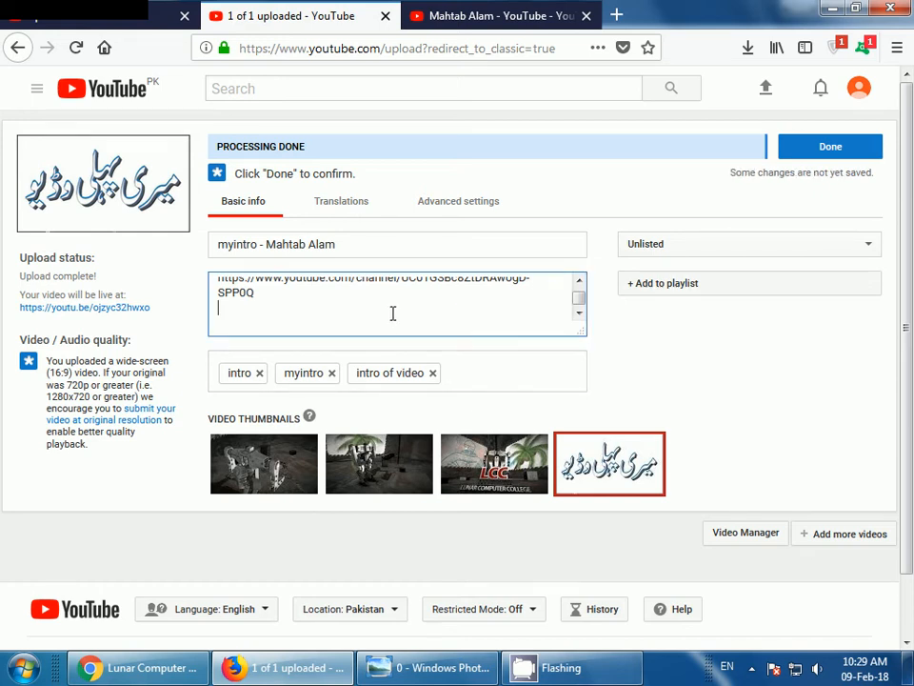
{"action": "triple_click", "coordinate": [275, 243]}
{"action": "left_click", "coordinate": [347, 243]}
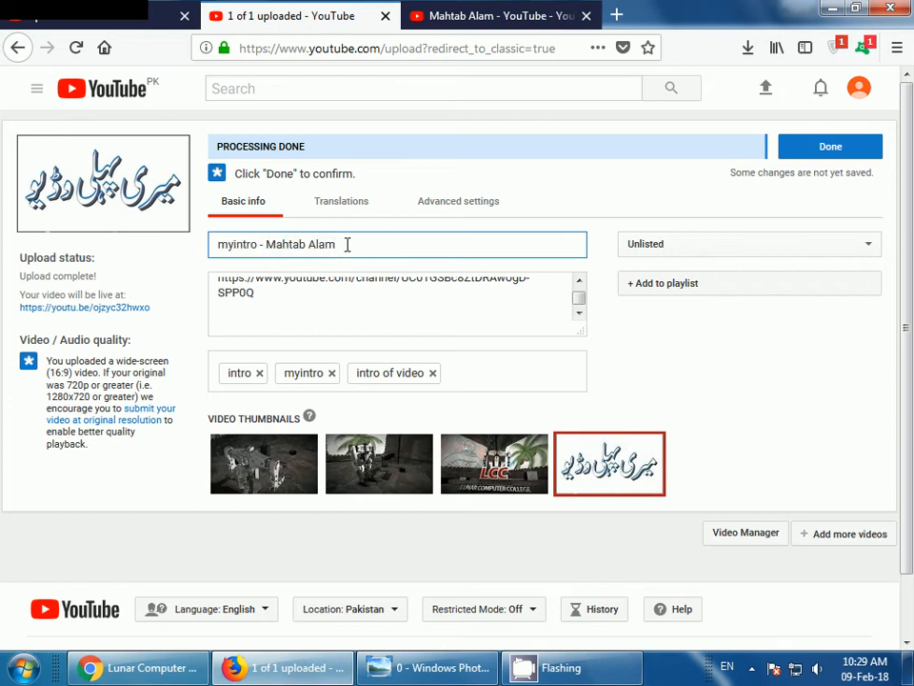
{"action": "left_click_drag", "start_coordinate": [263, 243], "coordinate": [345, 246]}
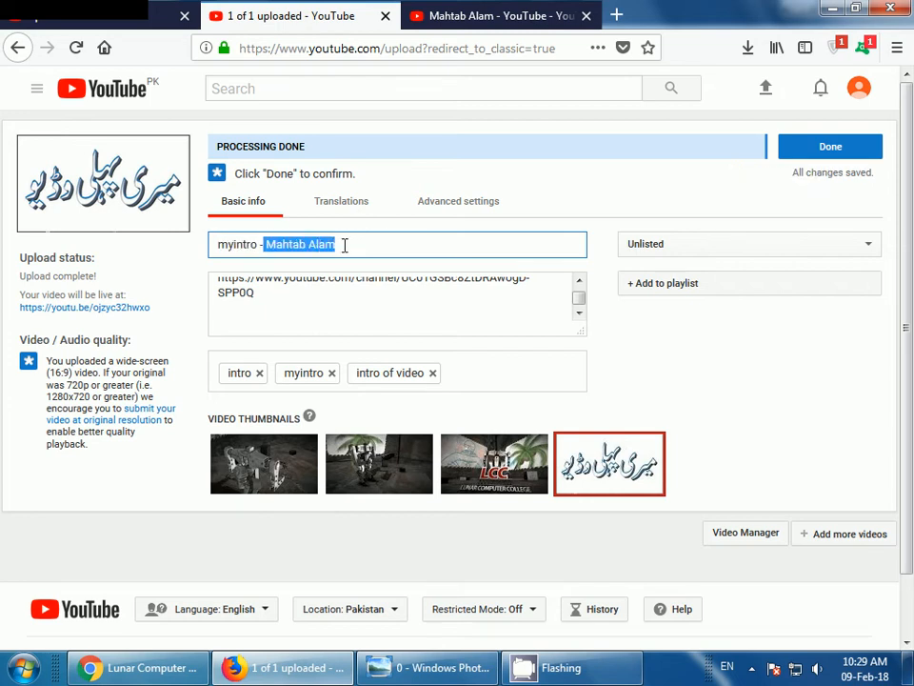
{"action": "left_click", "coordinate": [459, 374]}
{"action": "type", "text": "Mahtab Alam"}
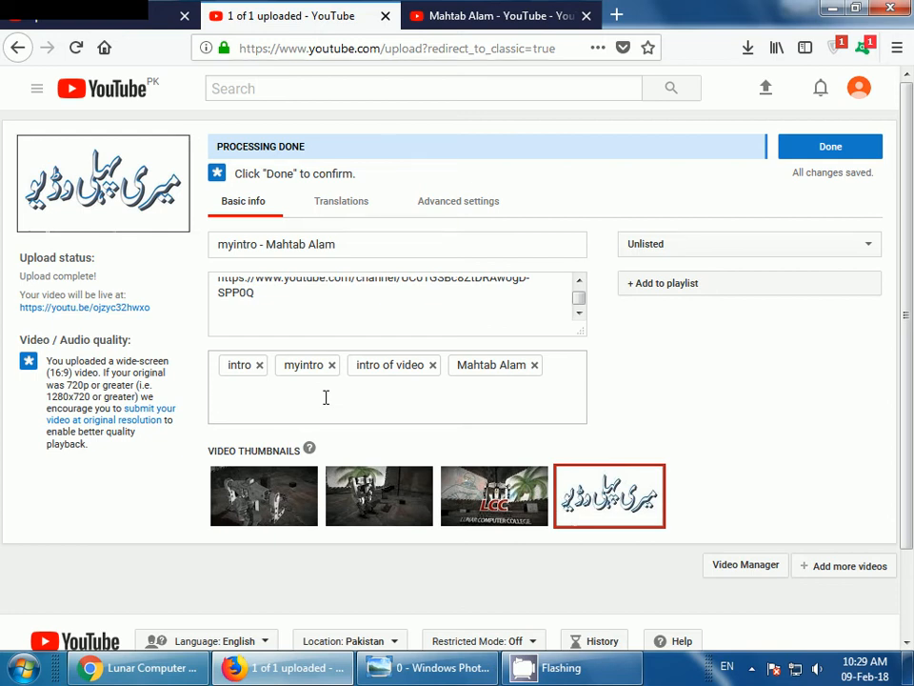
Create a new public playlist named myintro and add the video to it
{"action": "left_click", "coordinate": [658, 284]}
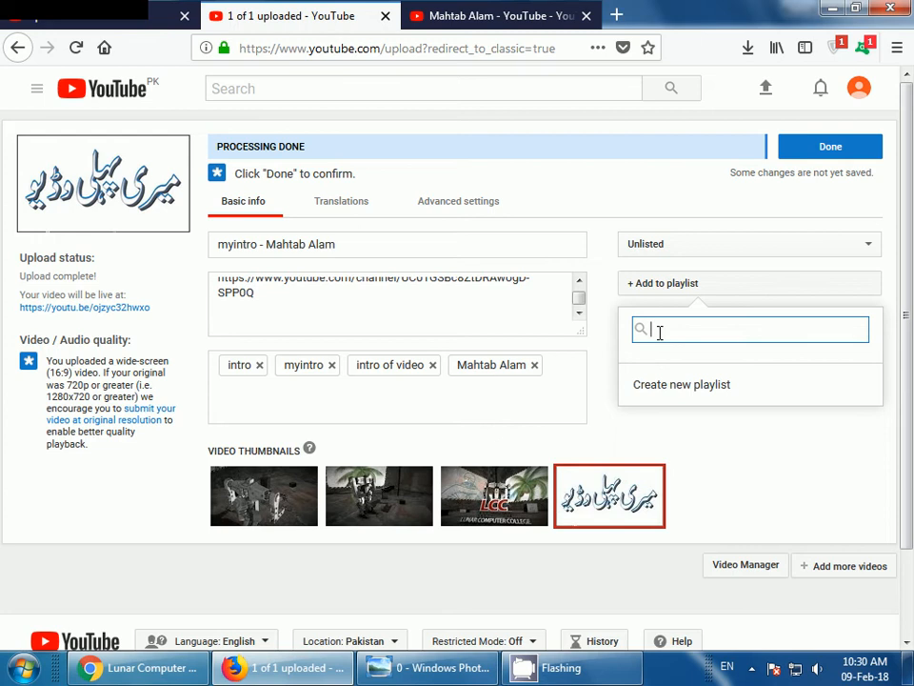
{"action": "type", "text": "m"}
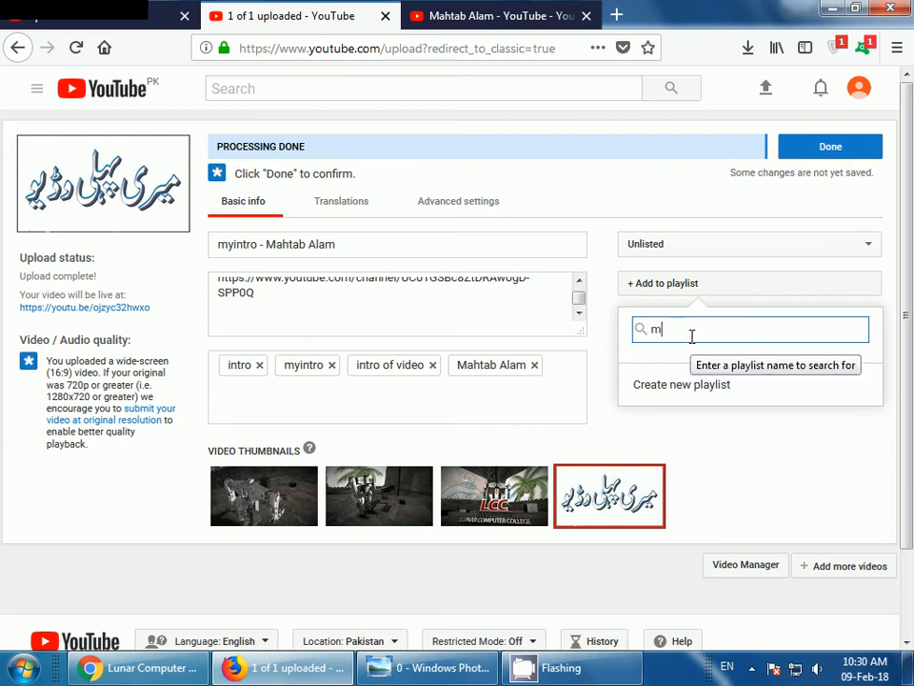
{"action": "type", "text": "y"}
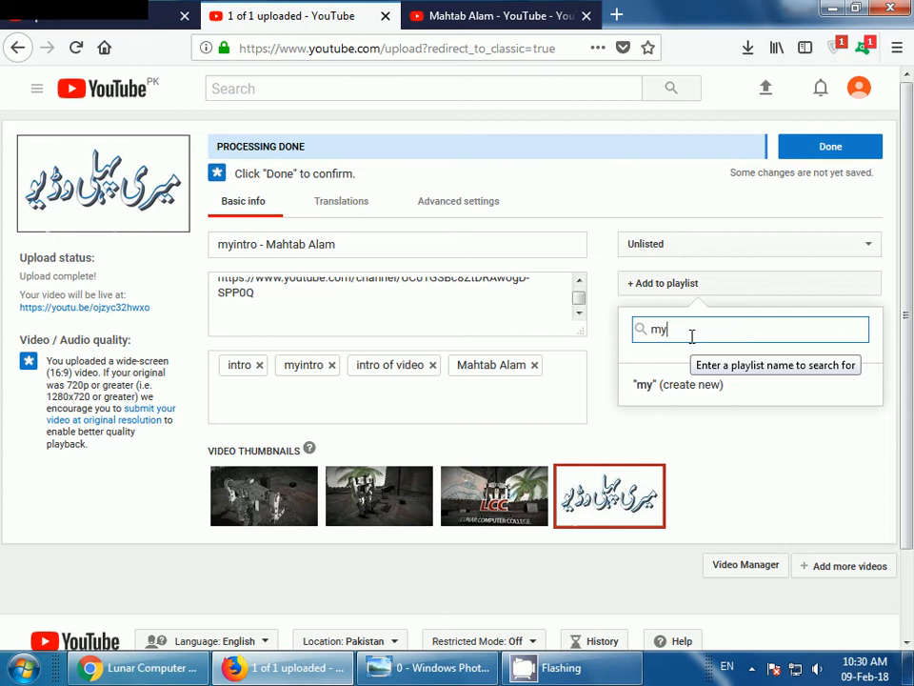
{"action": "type", "text": "intro"}
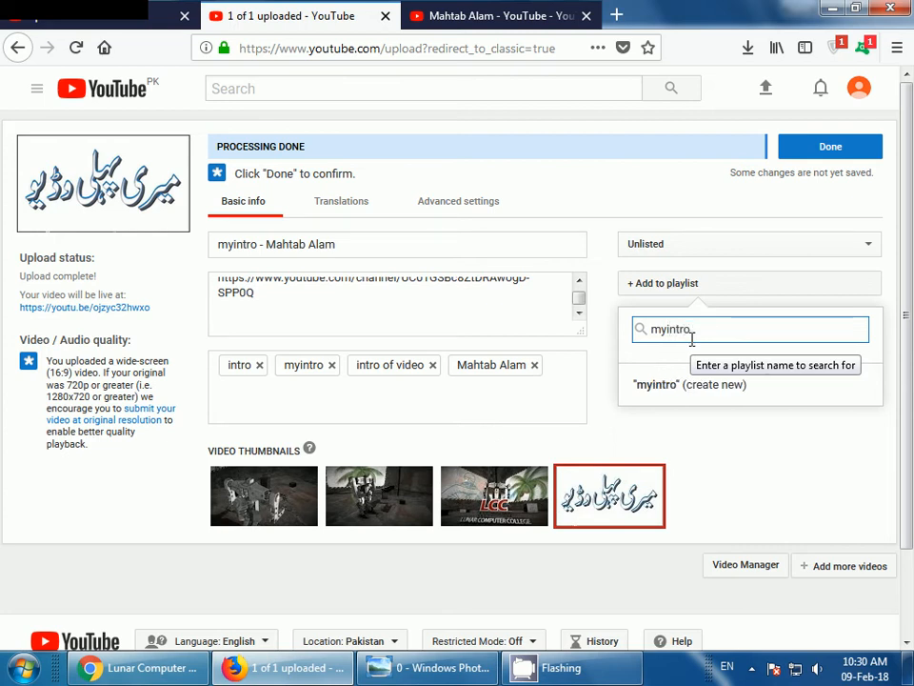
{"action": "left_click", "coordinate": [698, 390]}
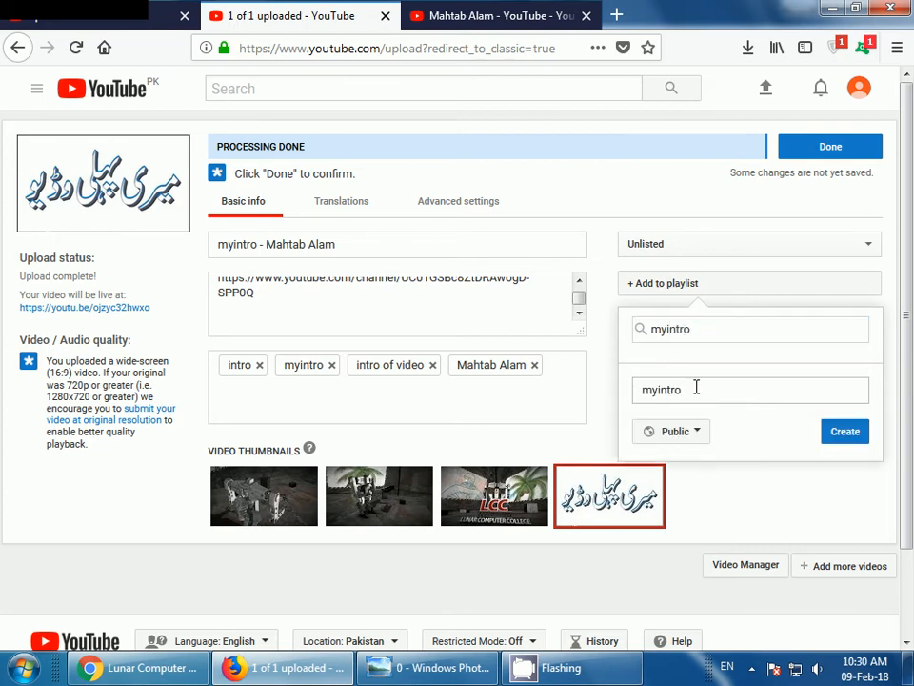
{"action": "left_click", "coordinate": [844, 436]}
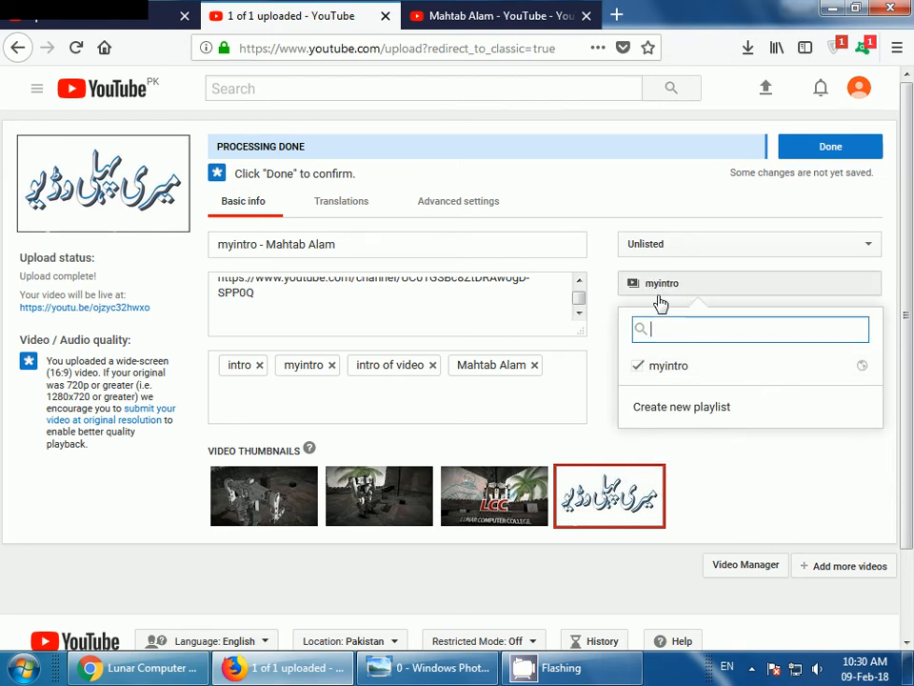
Set the uploaded video's privacy to Public and publish it
{"action": "left_click", "coordinate": [428, 315]}
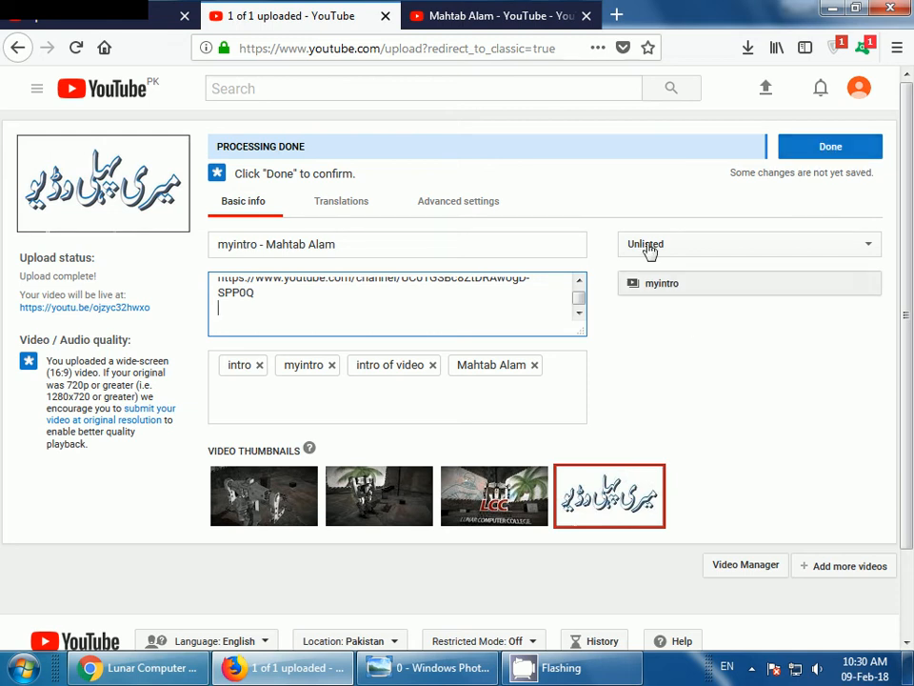
{"action": "left_click", "coordinate": [873, 244]}
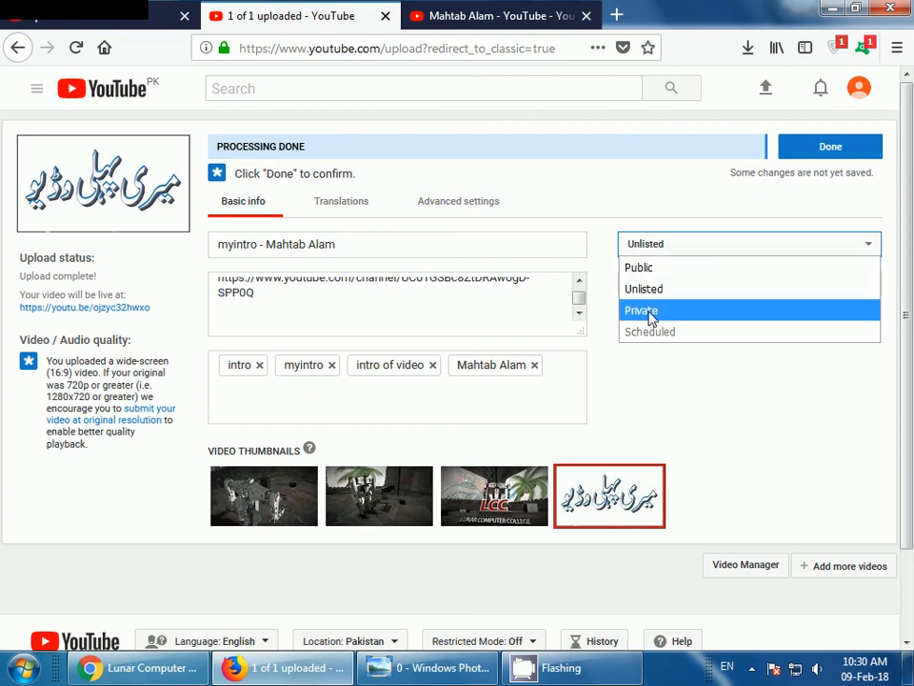
{"action": "left_click", "coordinate": [701, 412]}
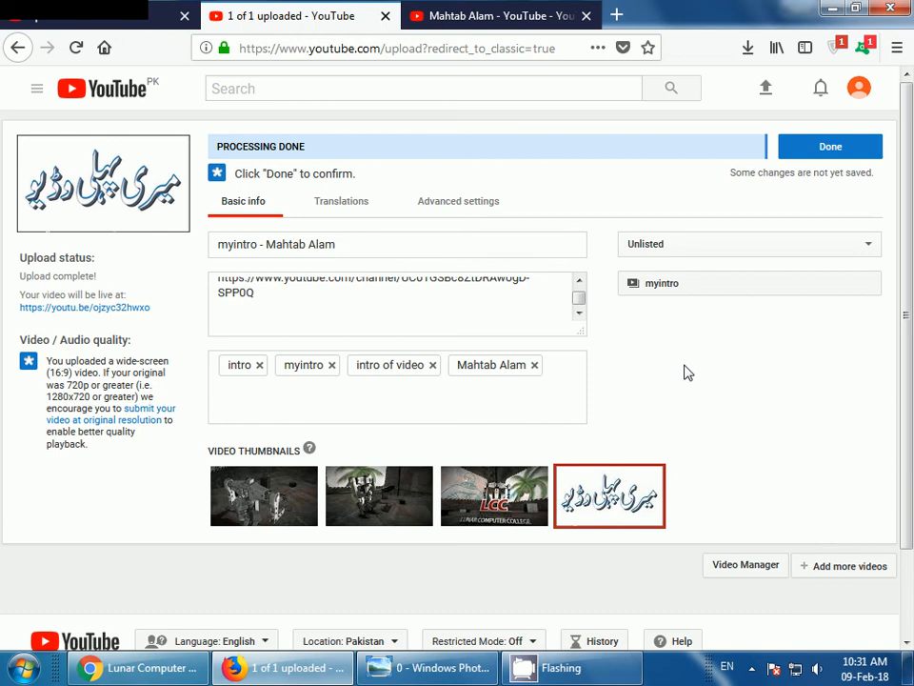
{"action": "left_click", "coordinate": [647, 247]}
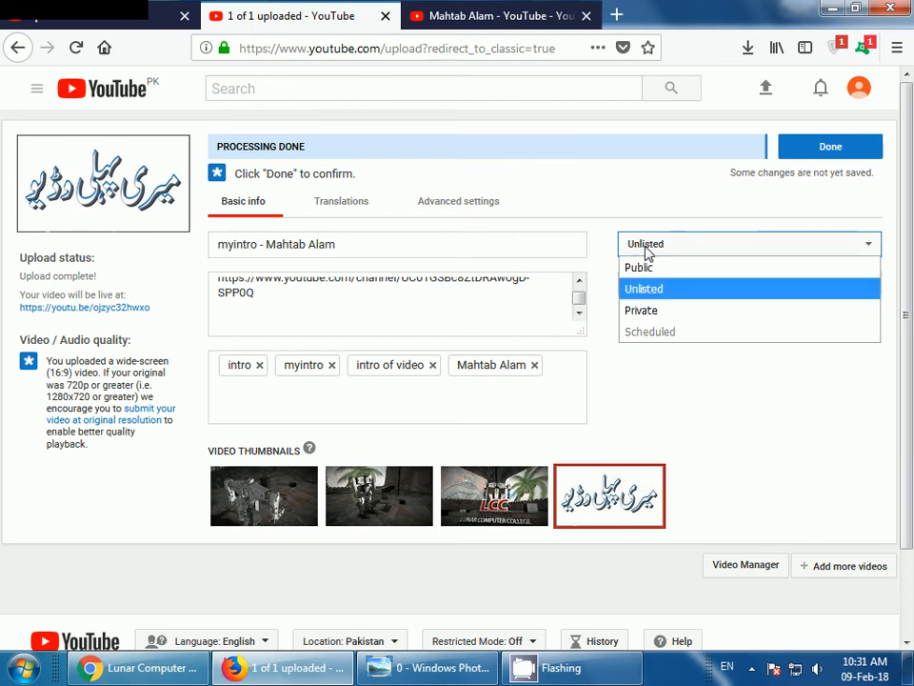
{"action": "left_click", "coordinate": [654, 270]}
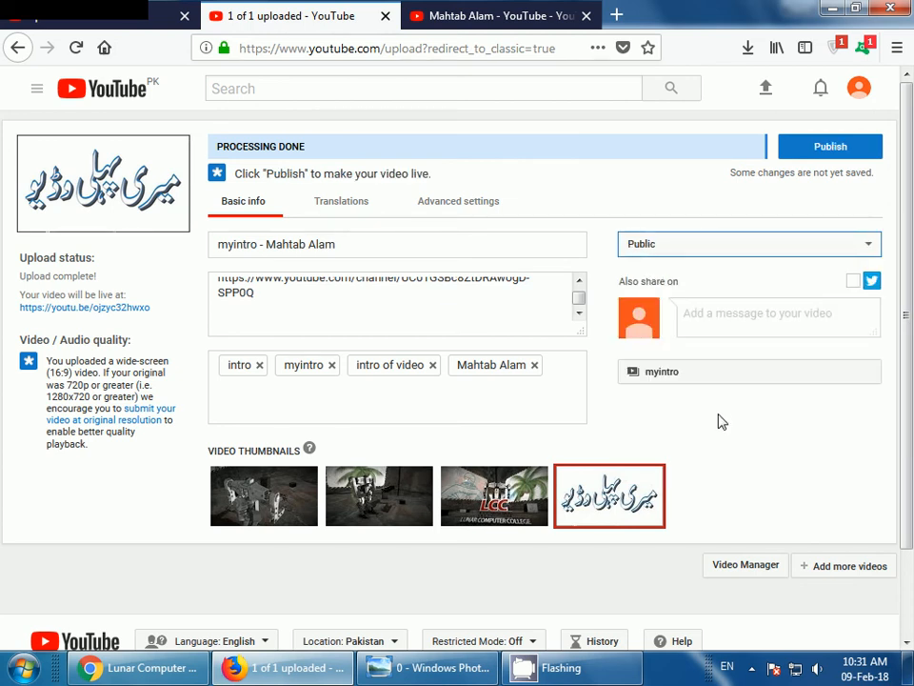
{"action": "left_click", "coordinate": [829, 149]}
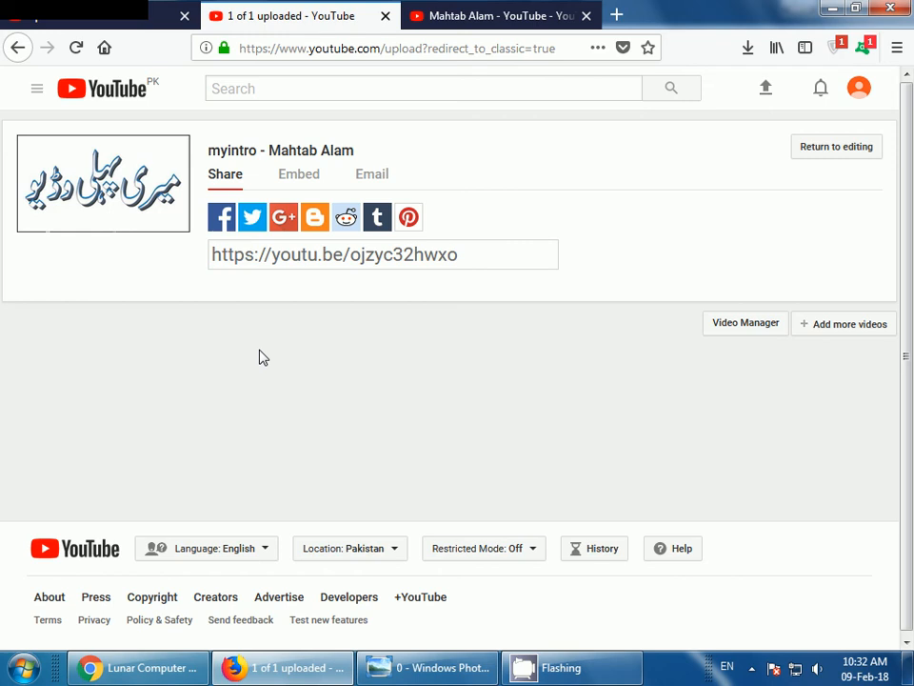
On the published video's watch page, give the video a like and turn off autoplay
{"action": "left_click", "coordinate": [259, 155]}
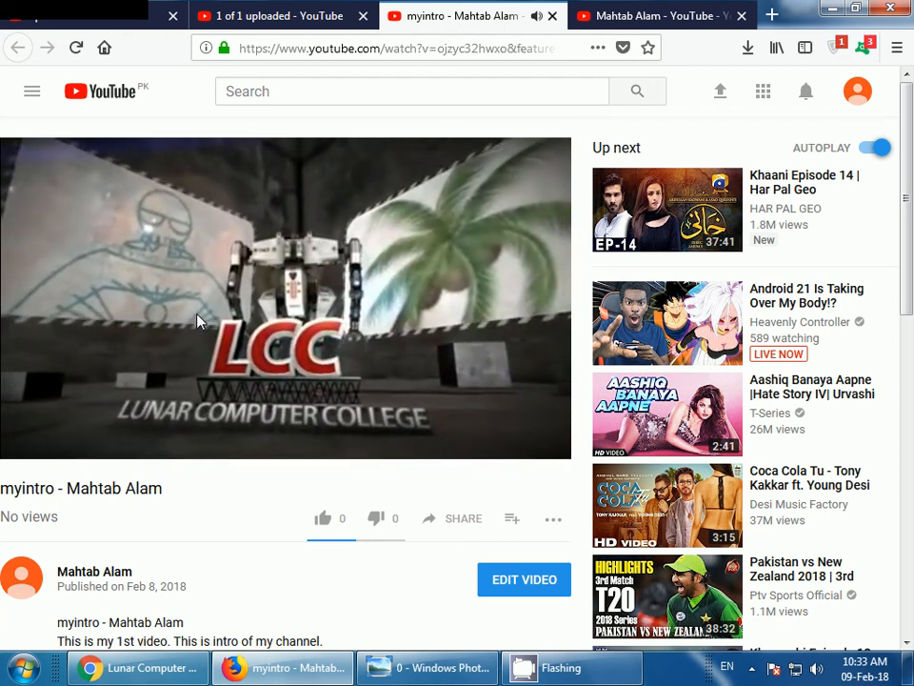
{"action": "left_click", "coordinate": [322, 518]}
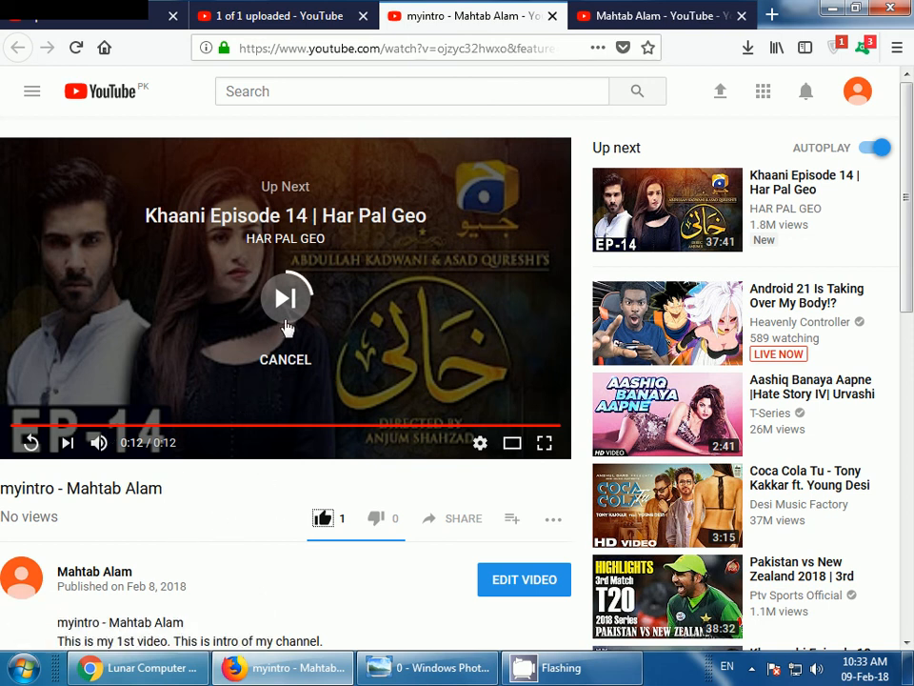
{"action": "left_click", "coordinate": [30, 443]}
{"action": "left_click", "coordinate": [883, 148]}
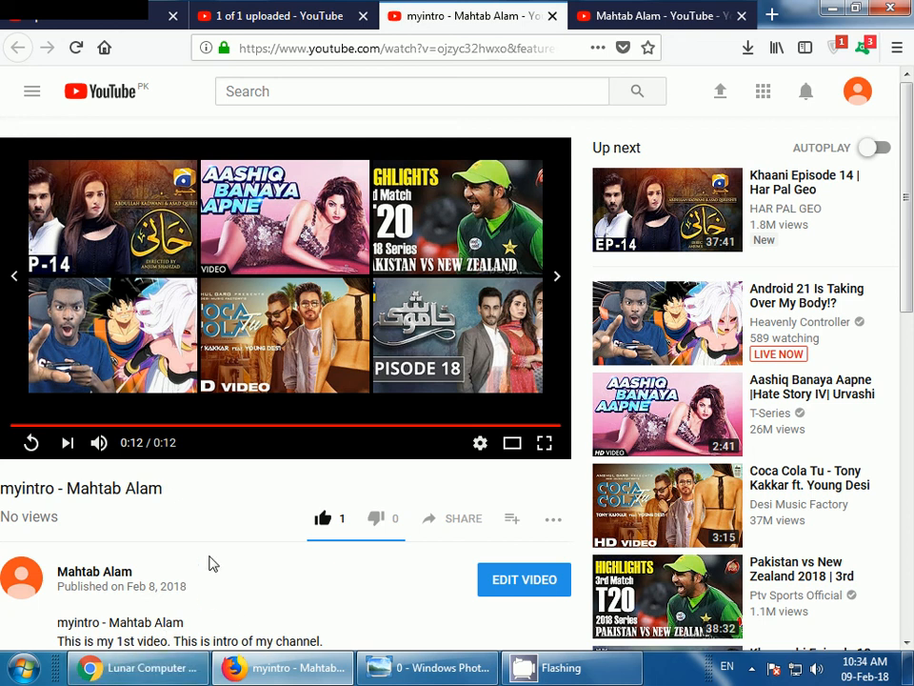
View the course banner image in Windows Photo Viewer and the Lunar Computer College channel's videos page in Chrome
{"action": "left_click", "coordinate": [148, 667]}
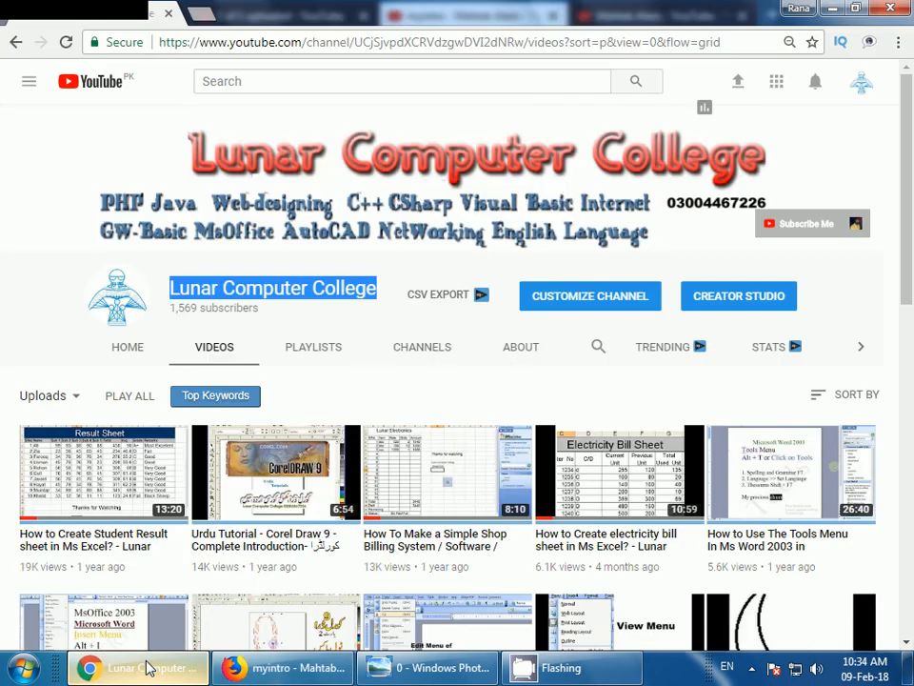
{"action": "left_click", "coordinate": [440, 672]}
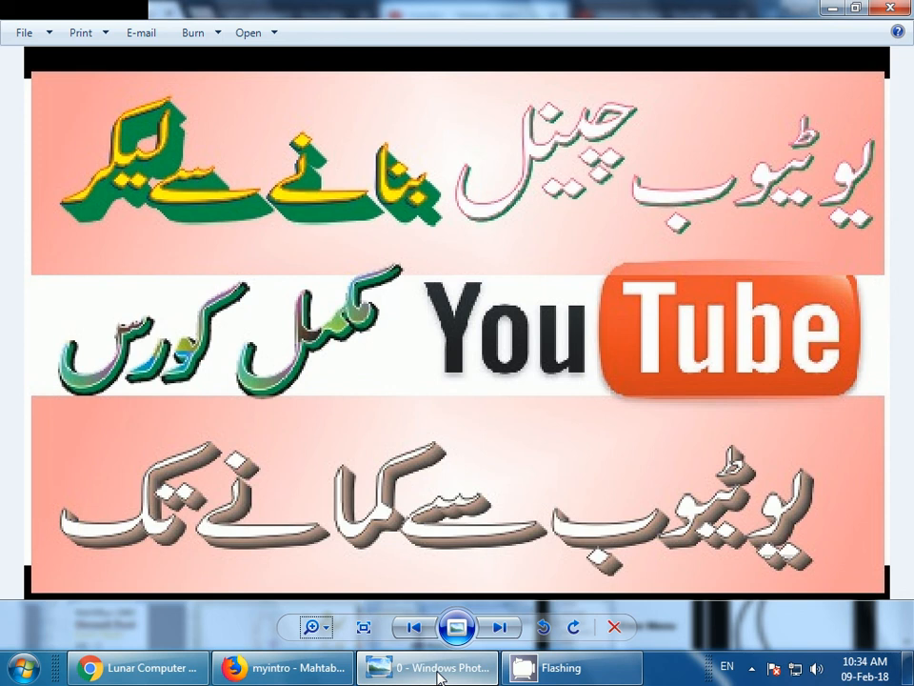
{"action": "left_click", "coordinate": [172, 672]}
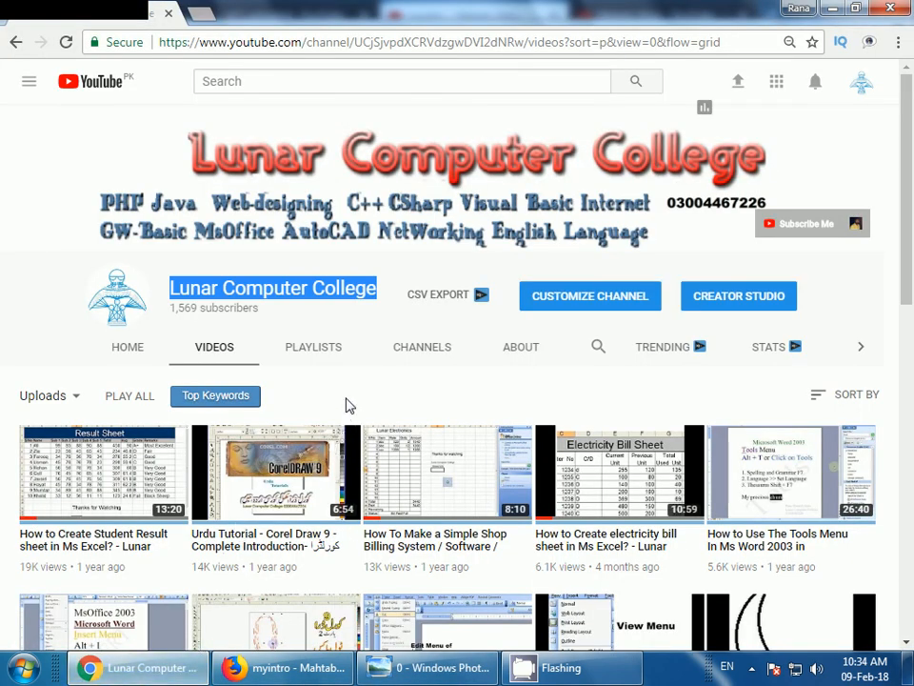